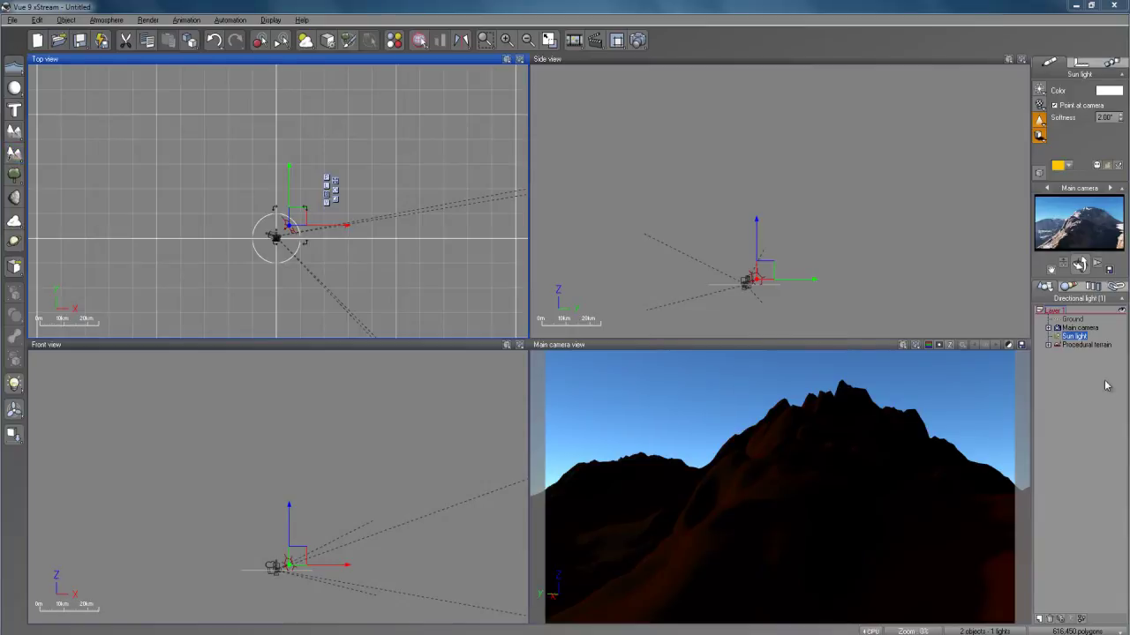
- Open the procedural terrain in the Terrain Editor and open its altitude production function for editing
{"action": "left_click", "coordinate": [1080, 345]}
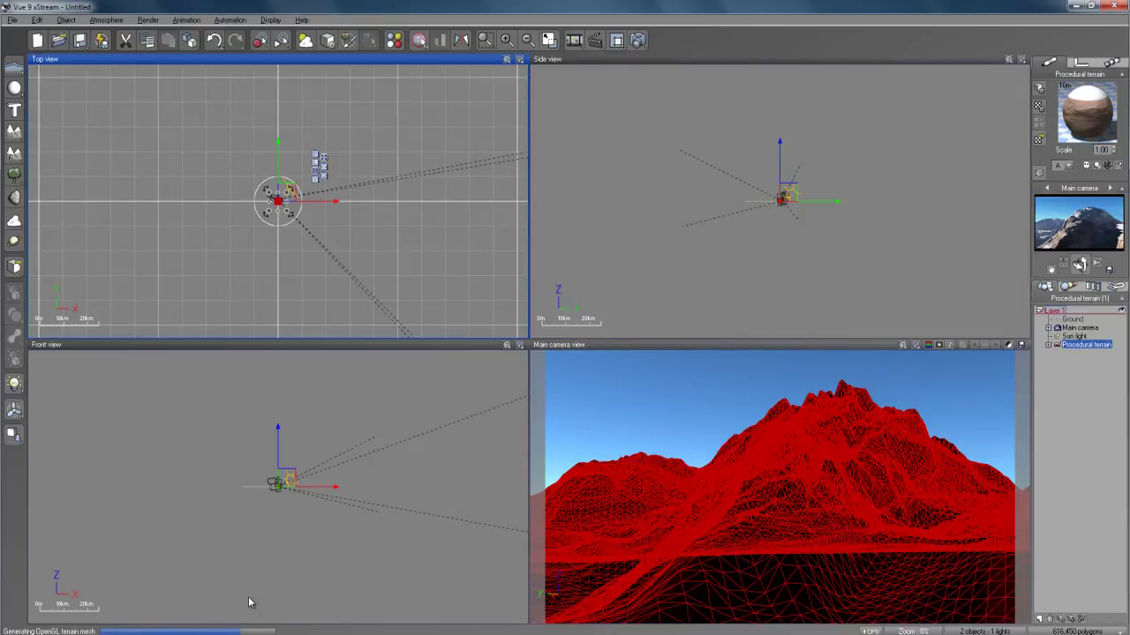
{"action": "double_click", "coordinate": [549, 602]}
{"action": "mouse_move", "coordinate": [476, 305]}
{"action": "right_mouse_down"}
{"action": "mouse_move", "coordinate": [346, 324]}
{"action": "mouse_move", "coordinate": [450, 344]}
{"action": "mouse_move", "coordinate": [317, 369]}
{"action": "mouse_move", "coordinate": [435, 340]}
{"action": "mouse_move", "coordinate": [484, 358]}
{"action": "mouse_move", "coordinate": [345, 353]}
{"action": "mouse_move", "coordinate": [389, 327]}
{"action": "mouse_move", "coordinate": [439, 257]}
{"action": "mouse_move", "coordinate": [453, 335]}
{"action": "mouse_move", "coordinate": [430, 374]}
{"action": "mouse_move", "coordinate": [390, 333]}
{"action": "mouse_move", "coordinate": [403, 316]}
{"action": "mouse_move", "coordinate": [347, 383]}
{"action": "mouse_move", "coordinate": [390, 350]}
{"action": "right_mouse_up"}
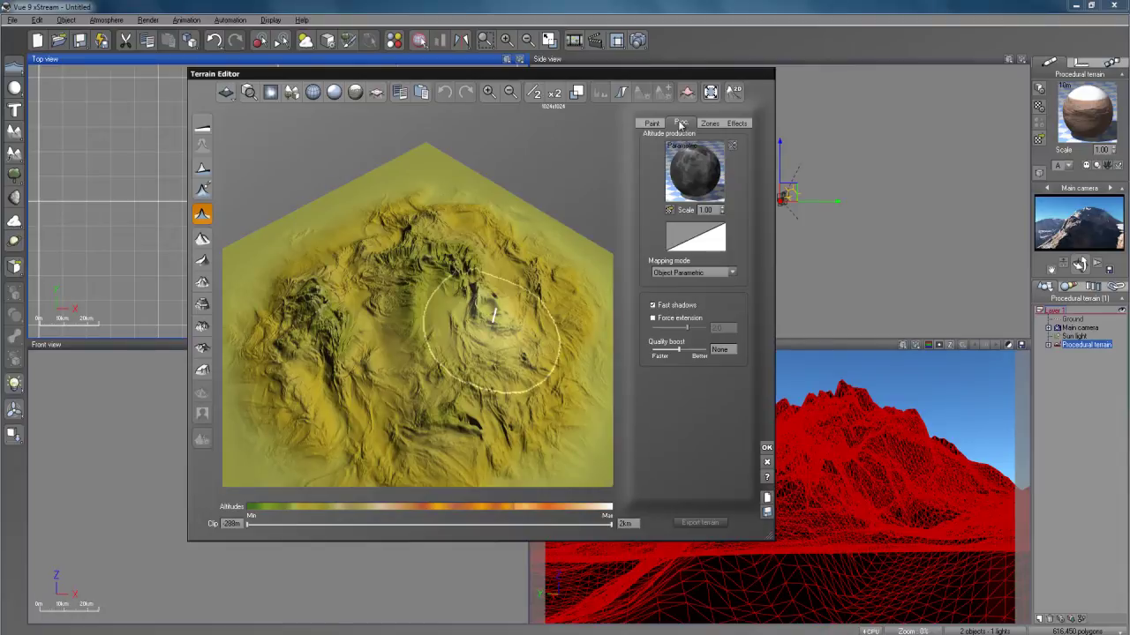
{"action": "right_click", "coordinate": [694, 178]}
{"action": "left_click", "coordinate": [713, 179]}
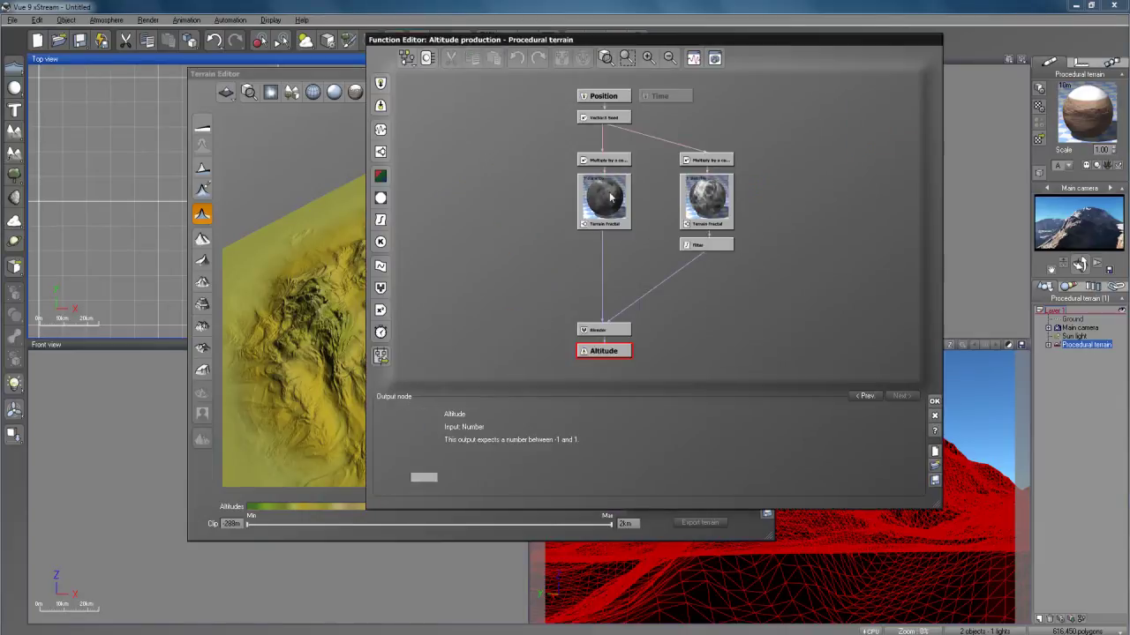
- Examine the settings of the first Terrain Fractal node and its Multiply by a constant node alongside the terrain preview
{"action": "left_click", "coordinate": [602, 201]}
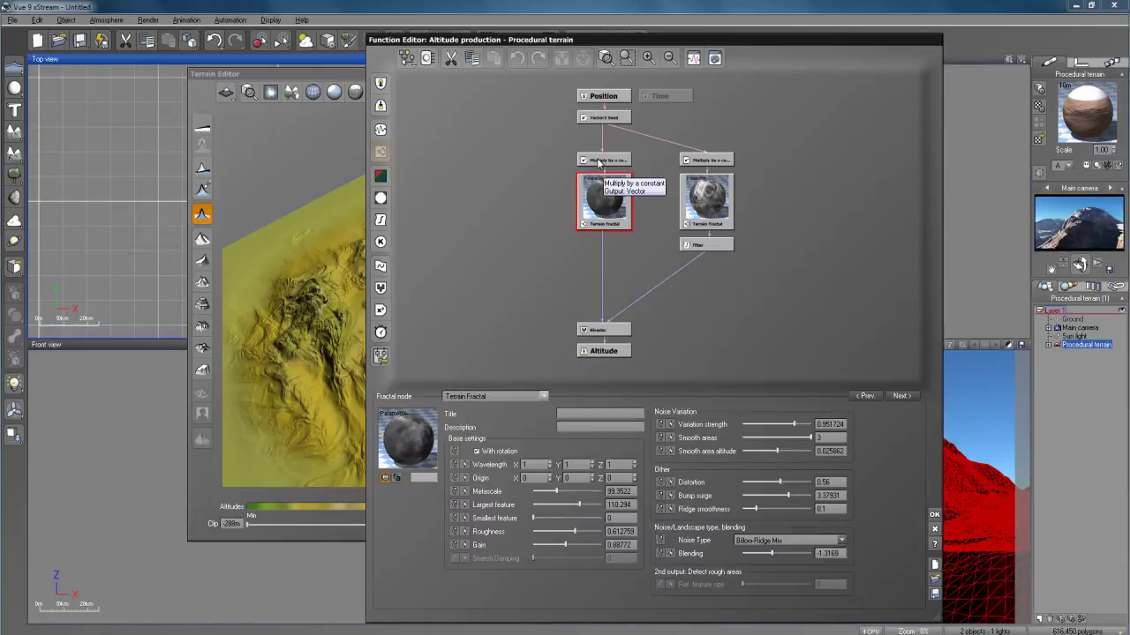
{"action": "left_click", "coordinate": [599, 161]}
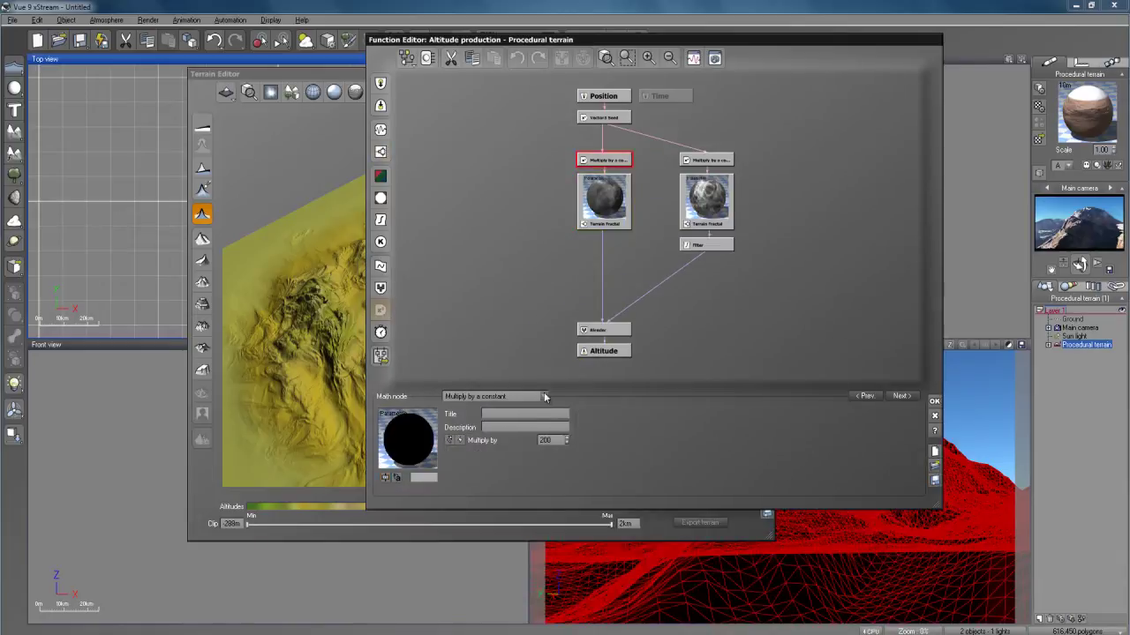
{"action": "left_click", "coordinate": [594, 205]}
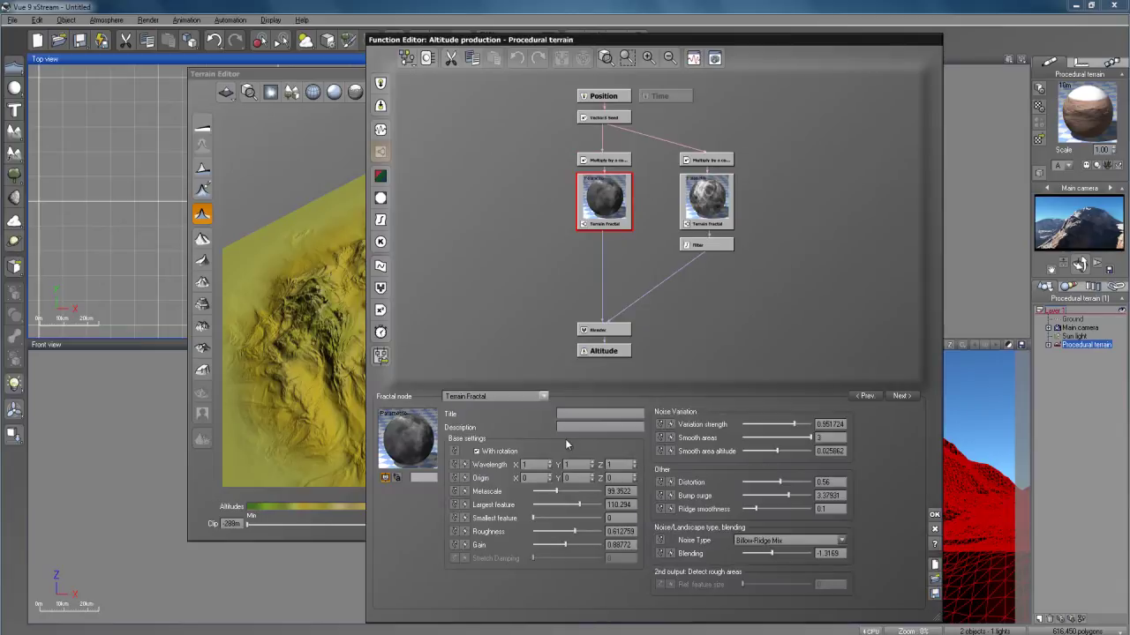
{"action": "left_click", "coordinate": [614, 161]}
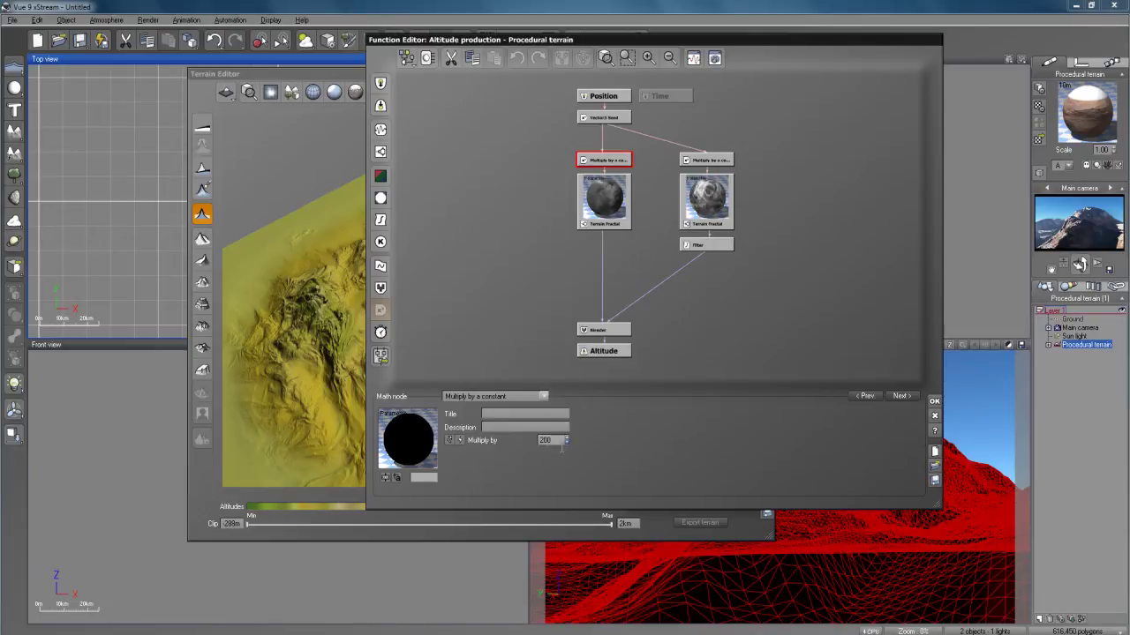
{"action": "left_click", "coordinate": [603, 200]}
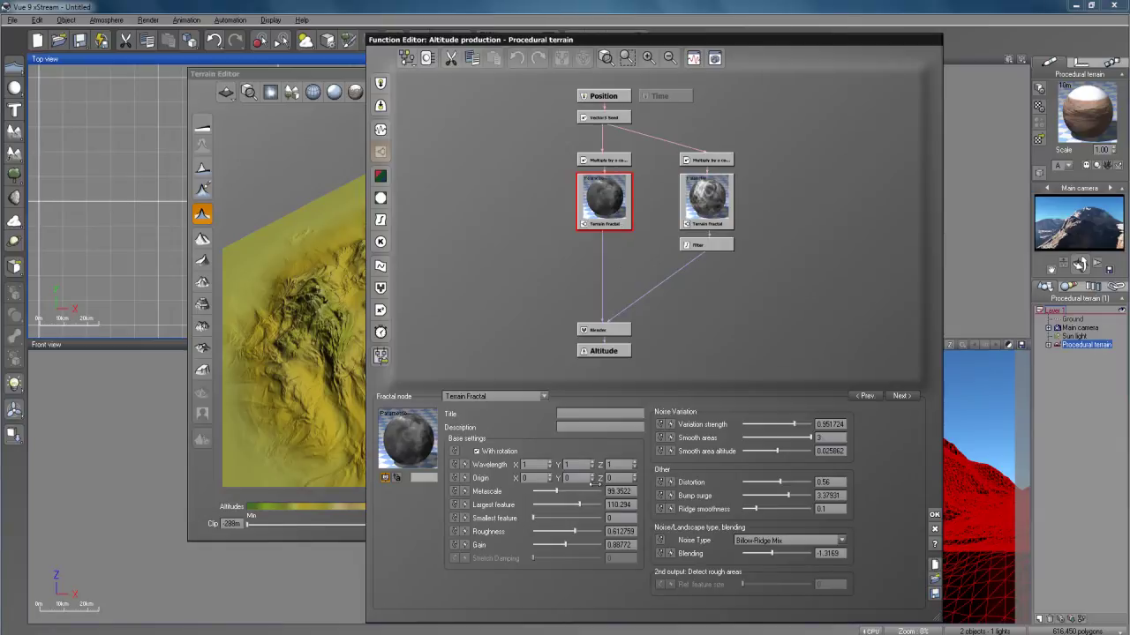
{"action": "mouse_move", "coordinate": [317, 273]}
{"action": "left_mouse_down"}
{"action": "mouse_move", "coordinate": [304, 292]}
{"action": "mouse_move", "coordinate": [300, 371]}
{"action": "mouse_move", "coordinate": [314, 353]}
{"action": "mouse_move", "coordinate": [328, 353]}
{"action": "mouse_move", "coordinate": [318, 379]}
{"action": "mouse_move", "coordinate": [340, 362]}
{"action": "left_mouse_up"}
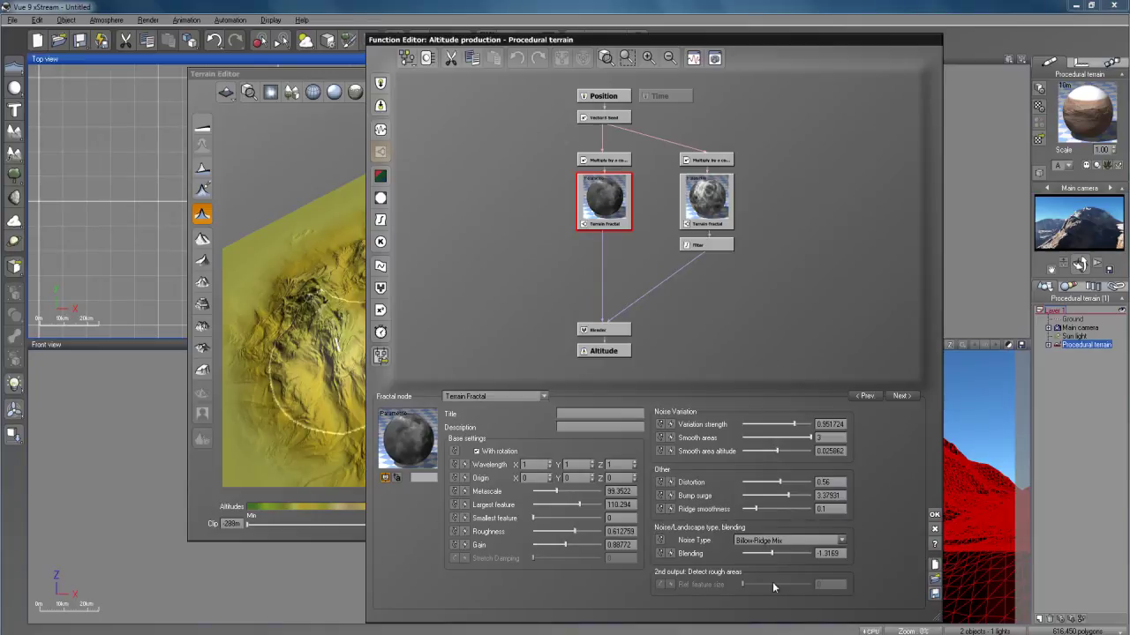
{"action": "mouse_move", "coordinate": [315, 353]}
{"action": "left_mouse_down"}
{"action": "mouse_move", "coordinate": [327, 361]}
{"action": "mouse_move", "coordinate": [320, 370]}
{"action": "mouse_move", "coordinate": [335, 260]}
{"action": "left_mouse_up"}
{"action": "left_click_drag", "start_coordinate": [606, 41], "coordinate": [758, 52]}
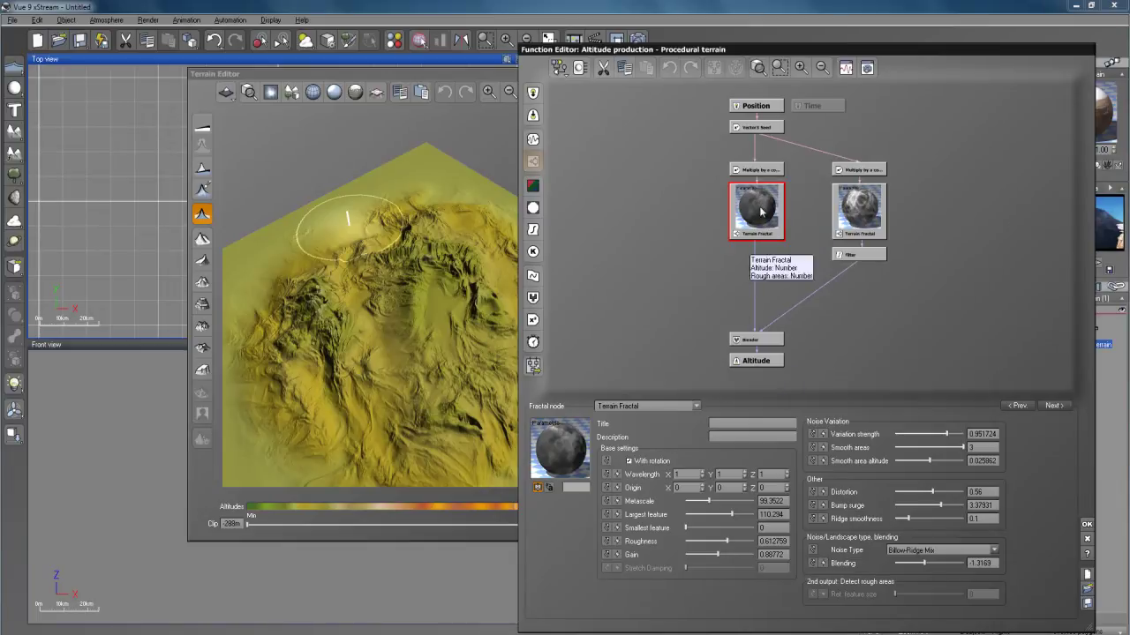
- Insert an extra Blender node on the first Terrain Fractal's link, delete it again, and move the existing Blender higher
{"action": "left_click", "coordinate": [755, 307]}
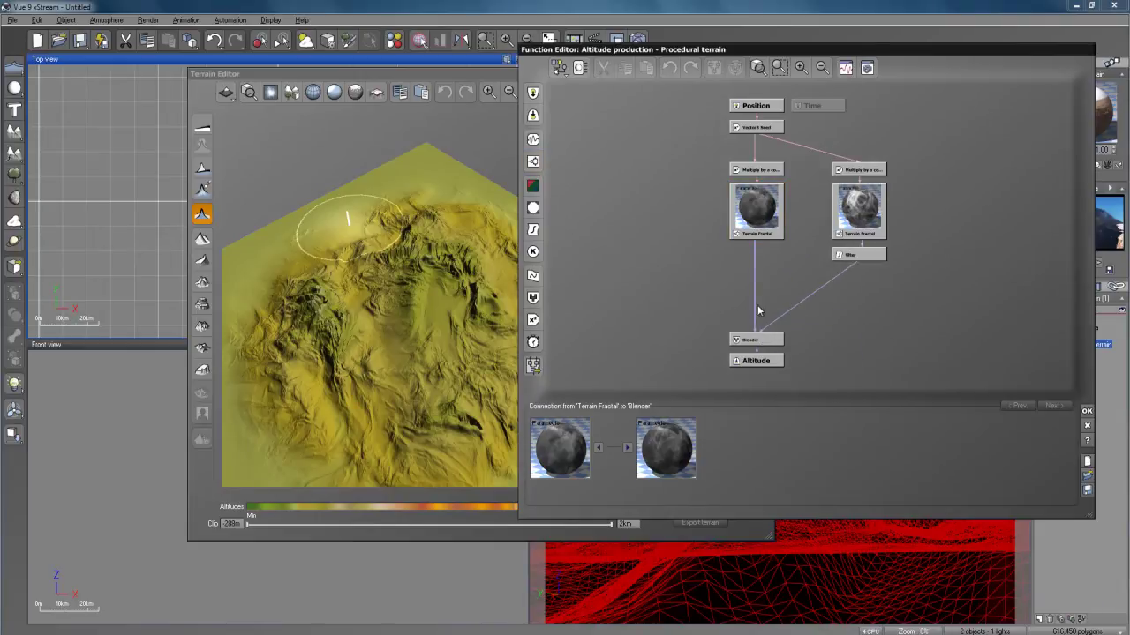
{"action": "left_click", "coordinate": [533, 297]}
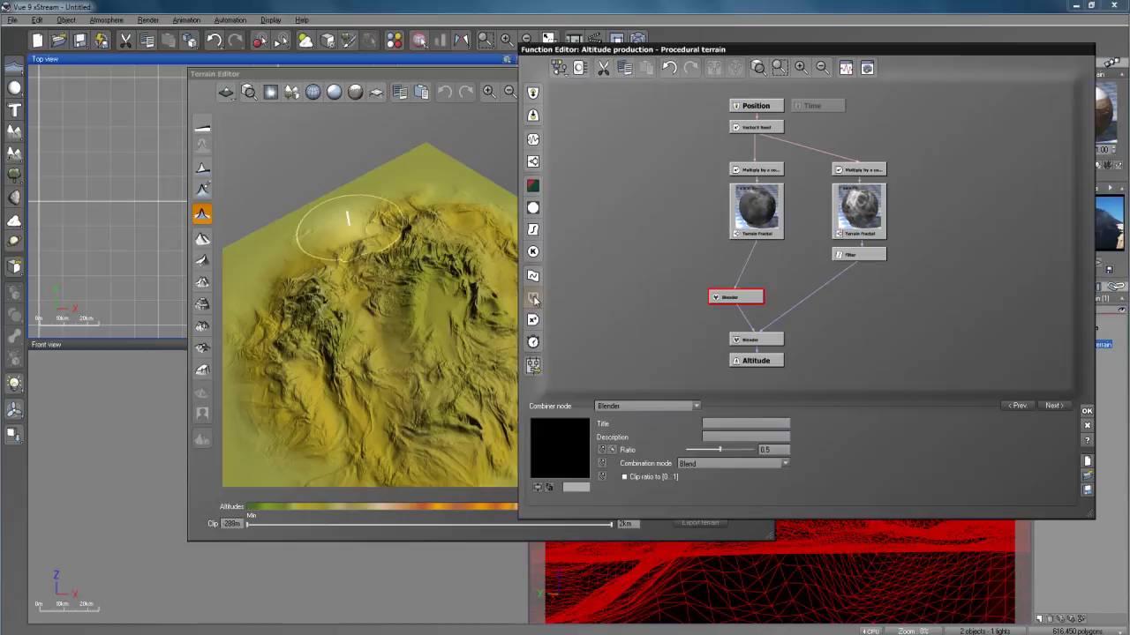
{"action": "left_click_drag", "start_coordinate": [747, 299], "coordinate": [767, 298]}
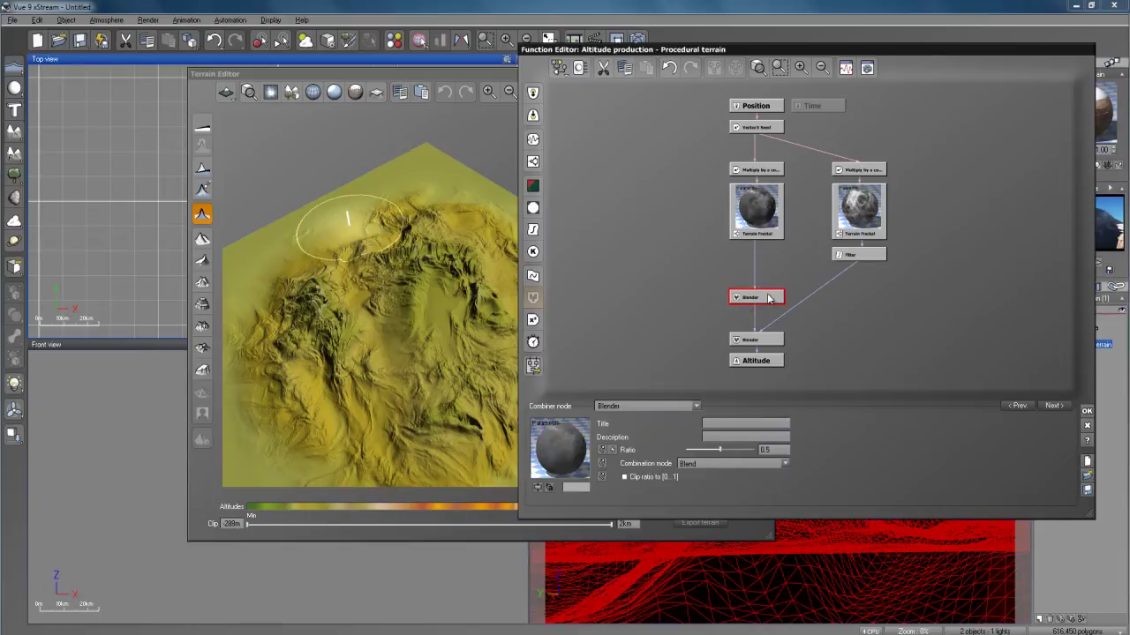
{"action": "key", "text": "Delete"}
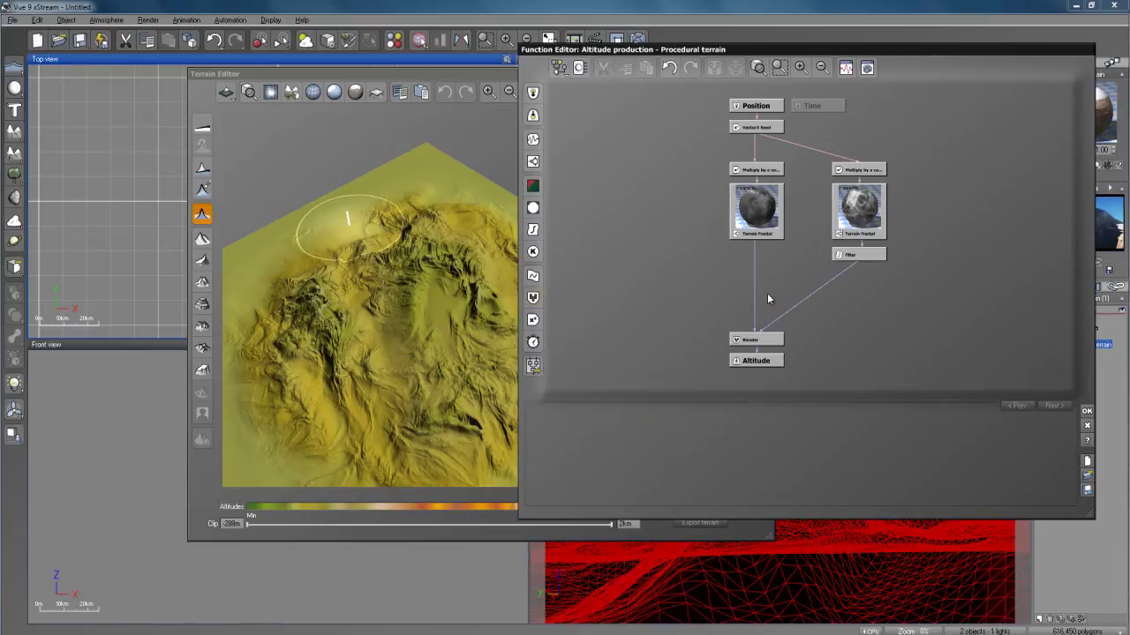
{"action": "left_click", "coordinate": [758, 343]}
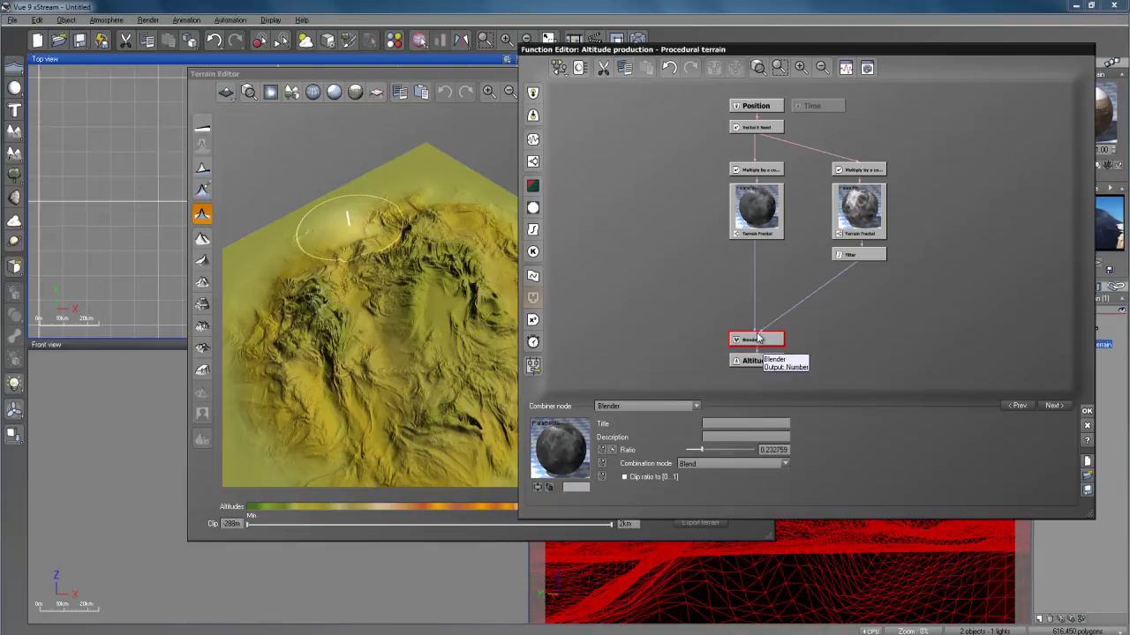
{"action": "left_click_drag", "start_coordinate": [757, 347], "coordinate": [757, 327]}
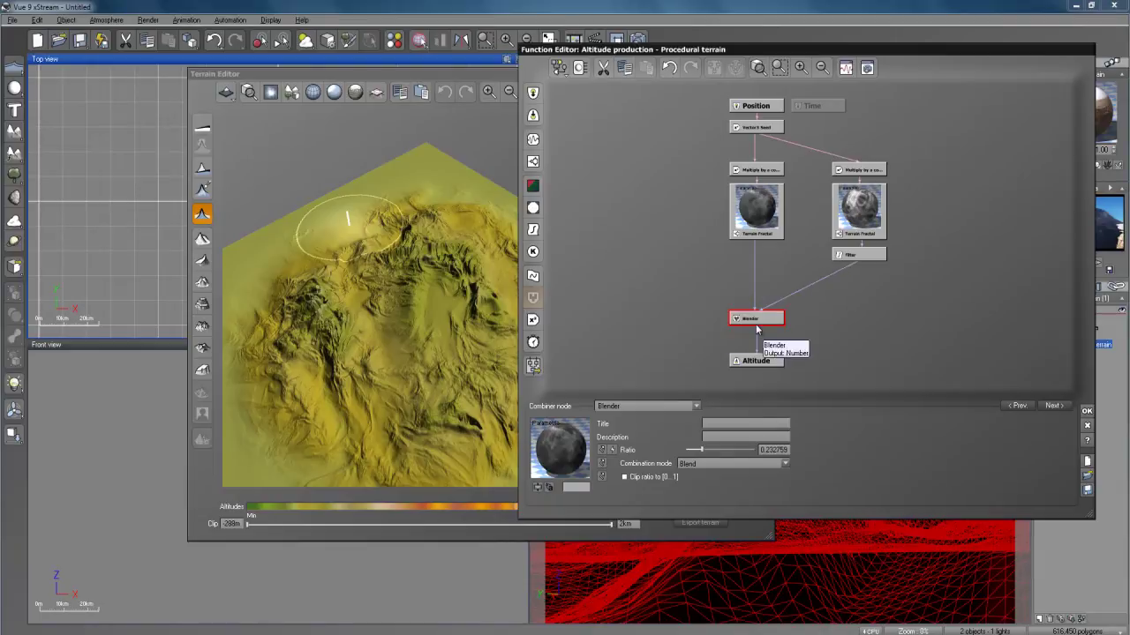
- Switch the first fractal node's type and return it to Terrain Fractal with the default settings
{"action": "left_click", "coordinate": [858, 208]}
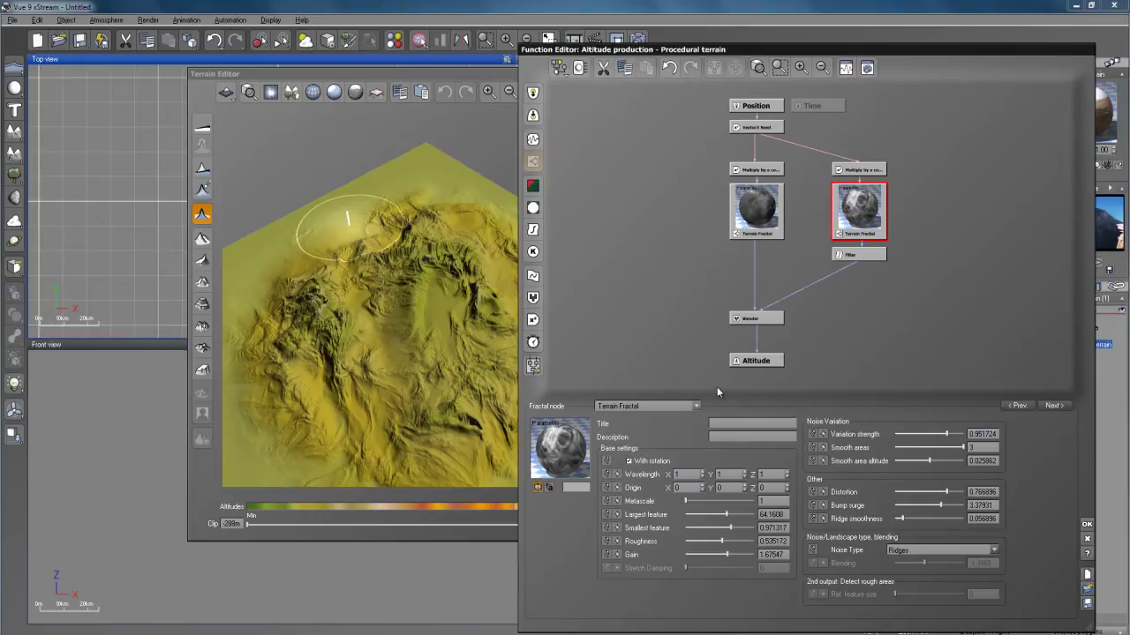
{"action": "left_click", "coordinate": [758, 212]}
{"action": "left_click", "coordinate": [692, 406]}
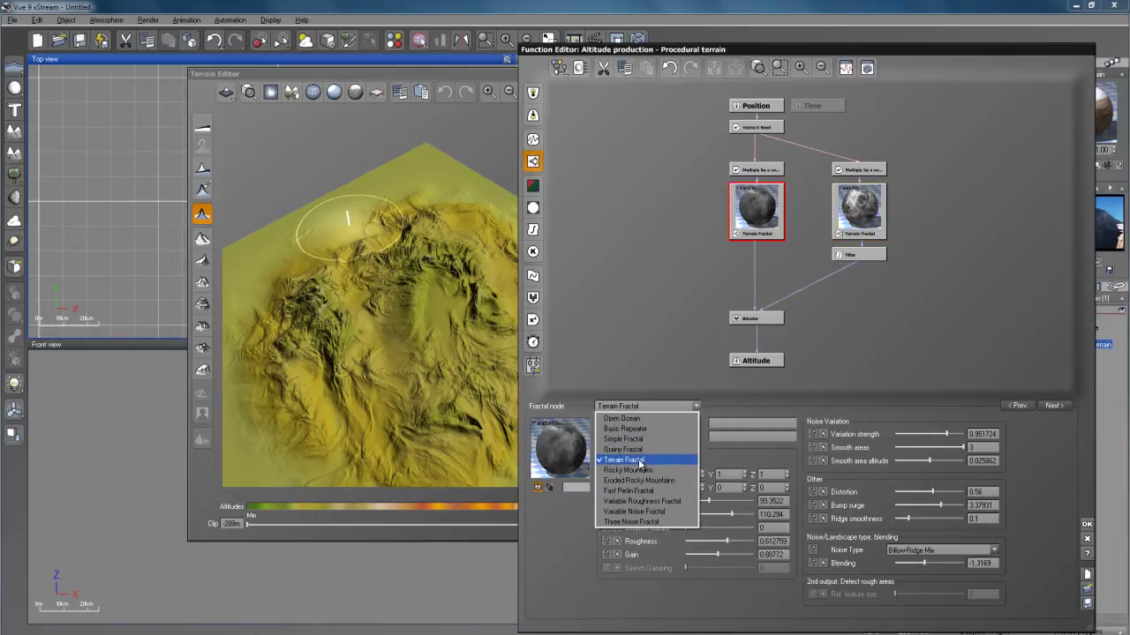
{"action": "left_click", "coordinate": [641, 481]}
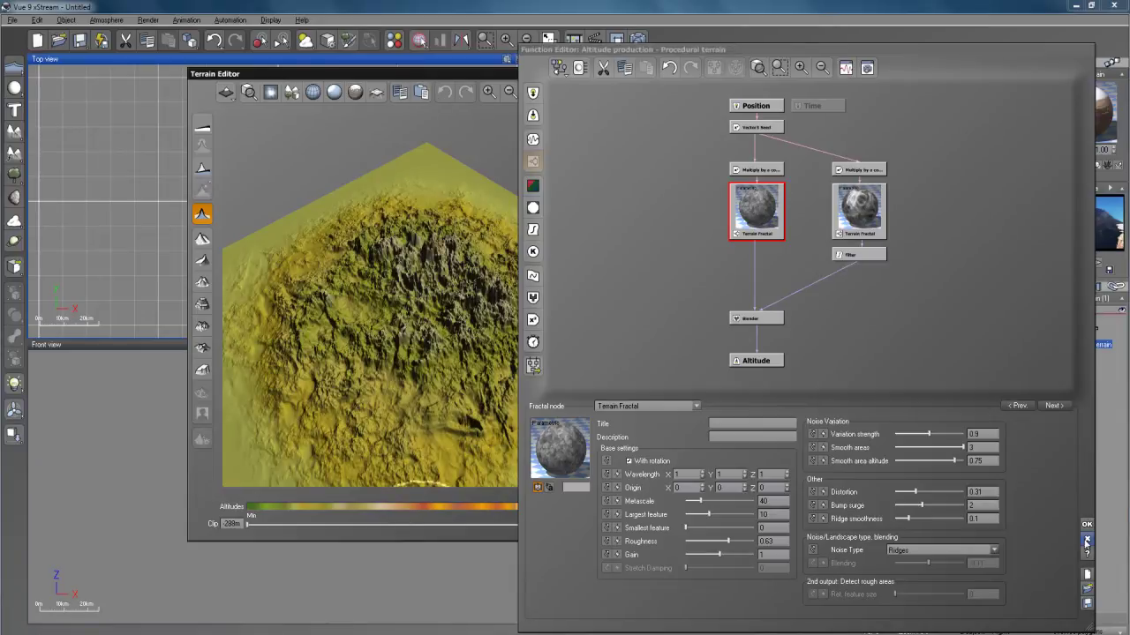
{"action": "mouse_move", "coordinate": [340, 381]}
{"action": "right_mouse_down"}
{"action": "mouse_move", "coordinate": [290, 321]}
{"action": "mouse_move", "coordinate": [371, 343]}
{"action": "right_mouse_up"}
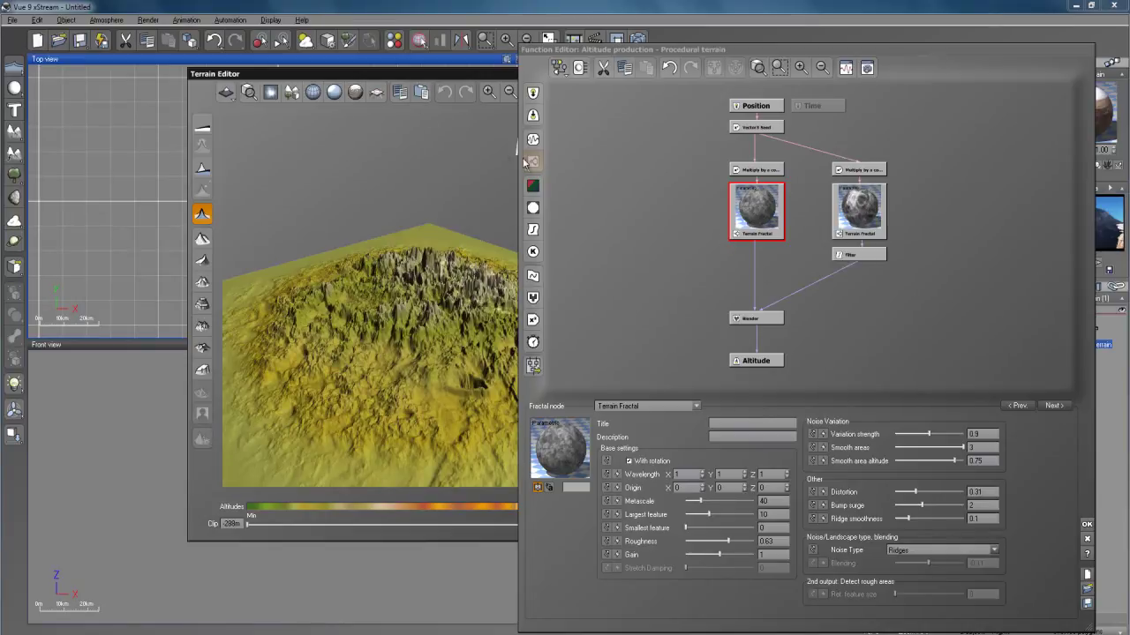
- Add a third fractal node of type Terrain Fractal beside the second one, fed by the Vector3 Seed
{"action": "left_click", "coordinate": [867, 205]}
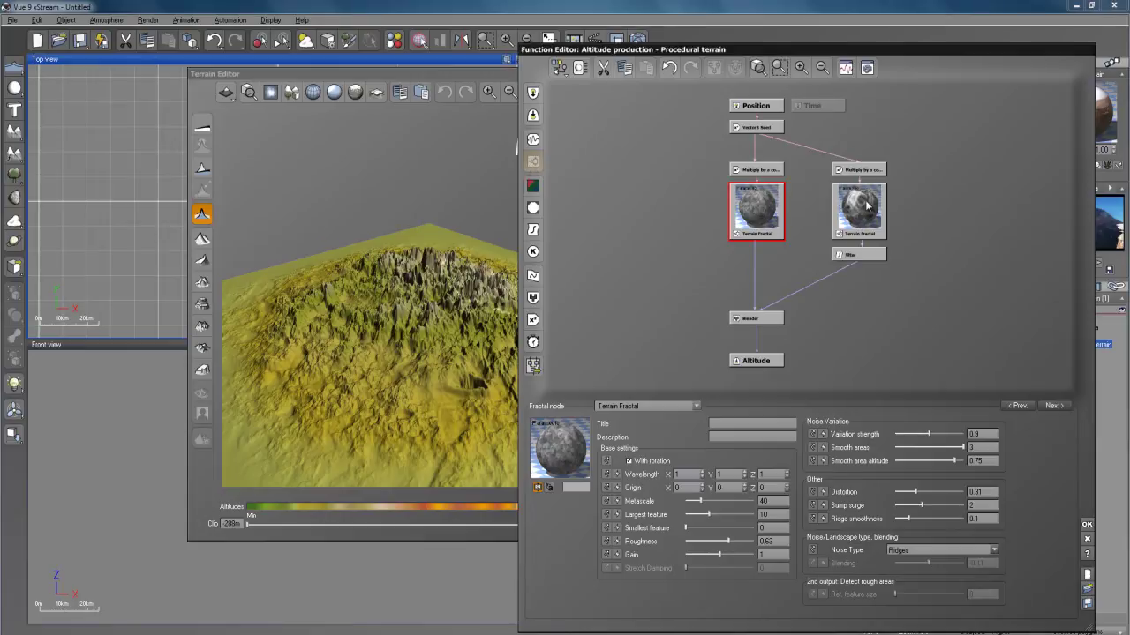
{"action": "left_click_drag", "start_coordinate": [915, 206], "coordinate": [943, 181]}
{"action": "left_click", "coordinate": [533, 161]}
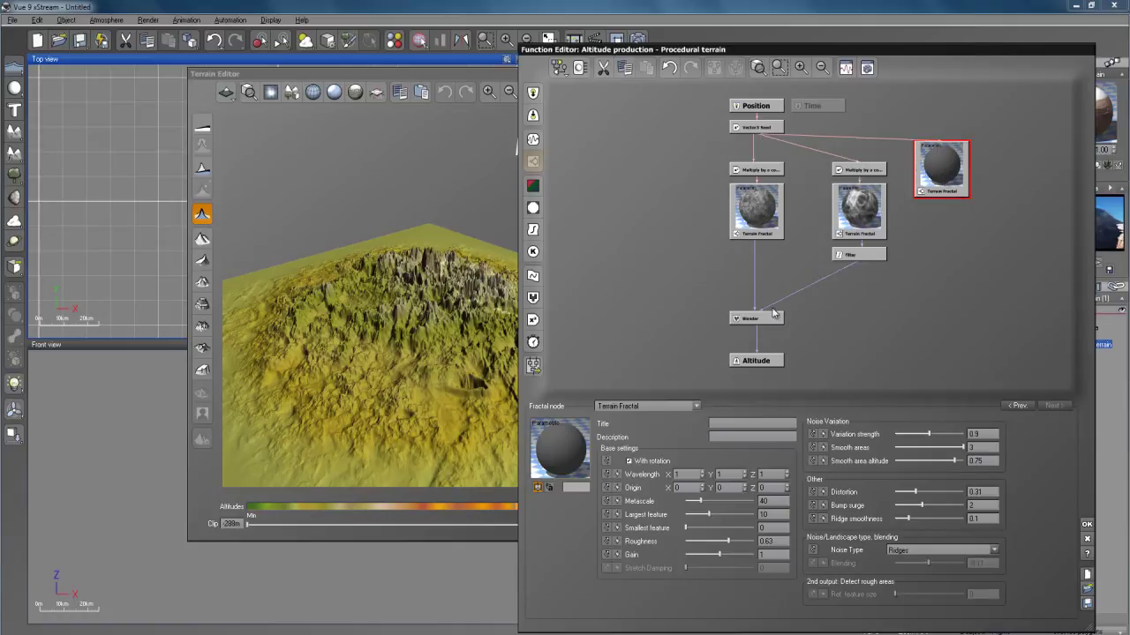
- Disconnect the Filter branch from the Blender and connect the new Terrain Fractal in its place
{"action": "left_click_drag", "start_coordinate": [781, 311], "coordinate": [850, 312]}
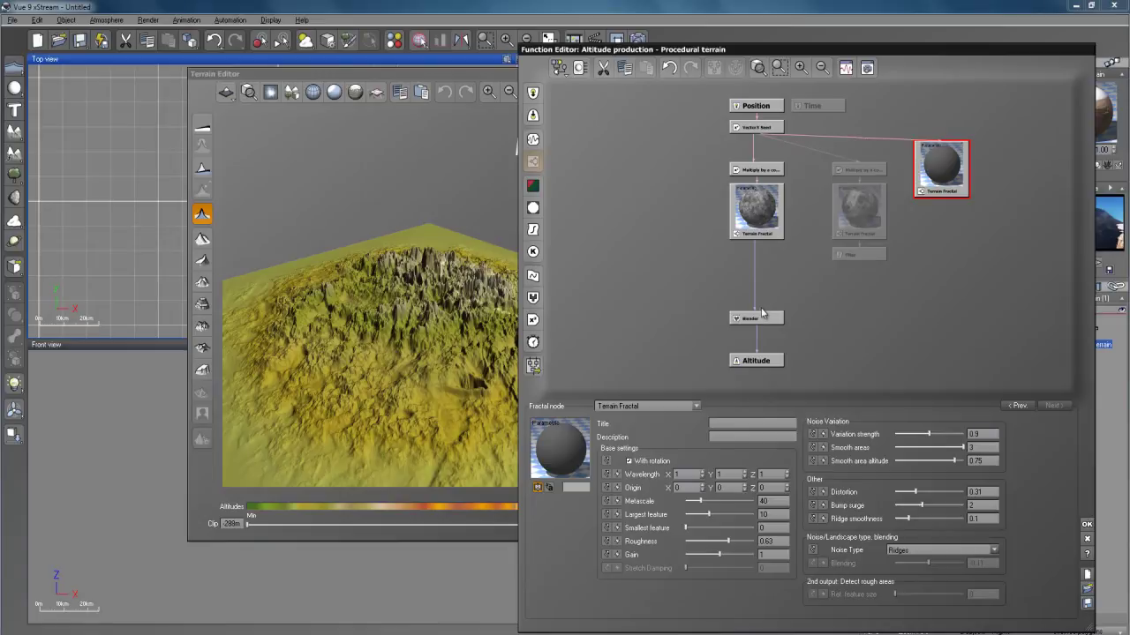
{"action": "mouse_move", "coordinate": [759, 314]}
{"action": "left_mouse_down"}
{"action": "mouse_move", "coordinate": [835, 297]}
{"action": "mouse_move", "coordinate": [949, 196]}
{"action": "mouse_move", "coordinate": [962, 203]}
{"action": "mouse_move", "coordinate": [934, 311]}
{"action": "left_mouse_up"}
{"action": "left_click", "coordinate": [960, 201]}
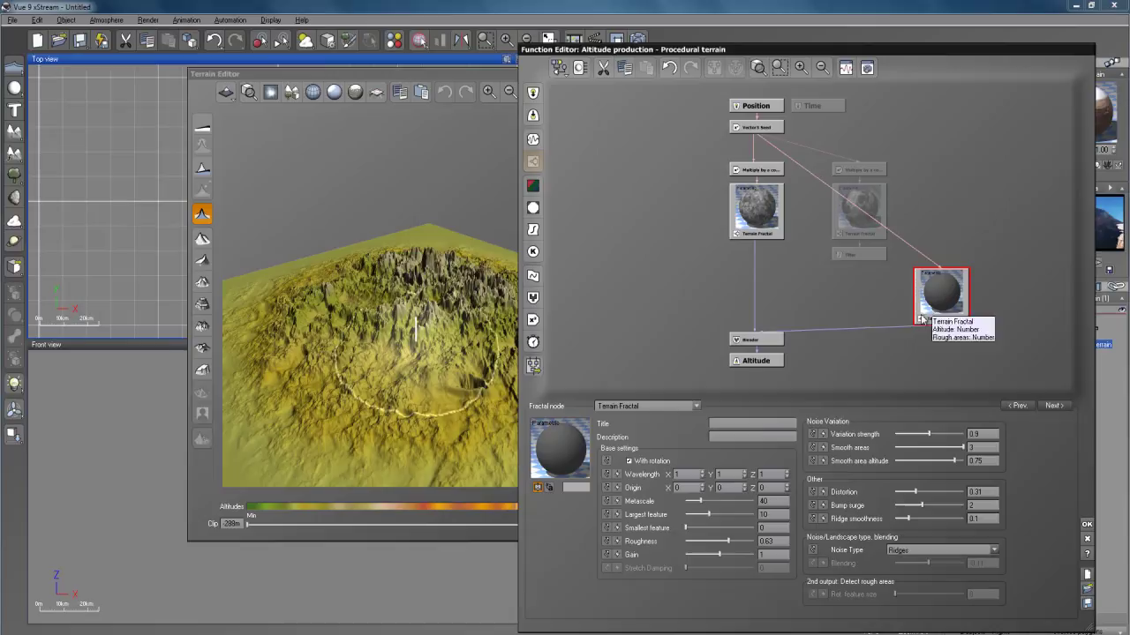
- Move the new Terrain Fractal node level with the other two fractal nodes in the graph
{"action": "mouse_move", "coordinate": [688, 527]}
{"action": "left_mouse_down"}
{"action": "mouse_move", "coordinate": [731, 528]}
{"action": "mouse_move", "coordinate": [686, 527]}
{"action": "left_mouse_up"}
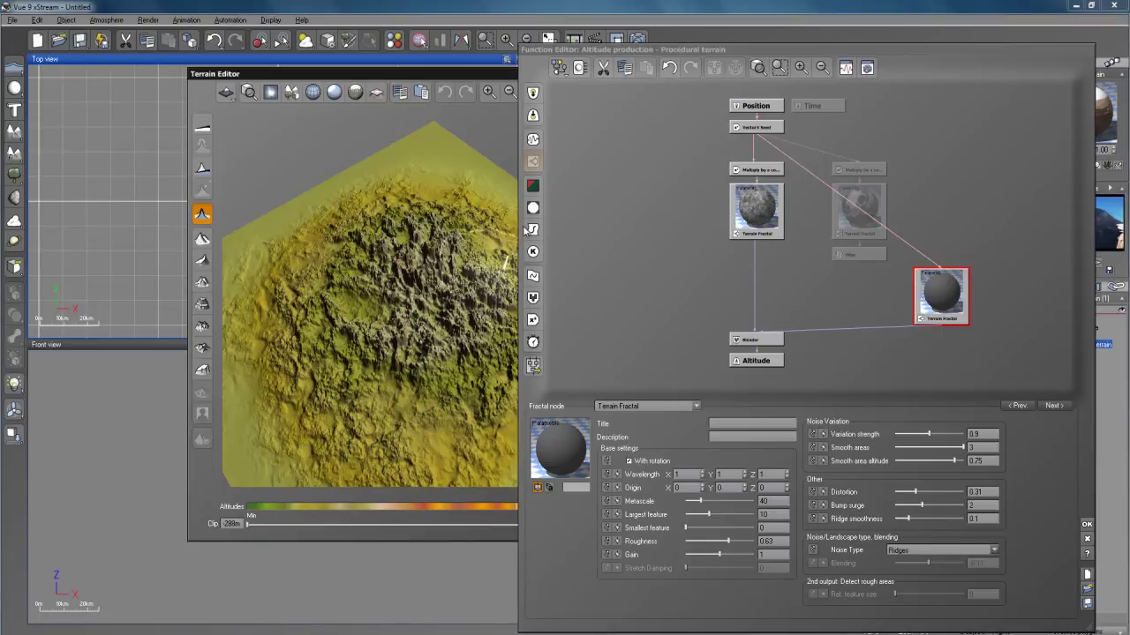
{"action": "left_click_drag", "start_coordinate": [606, 56], "coordinate": [696, 96]}
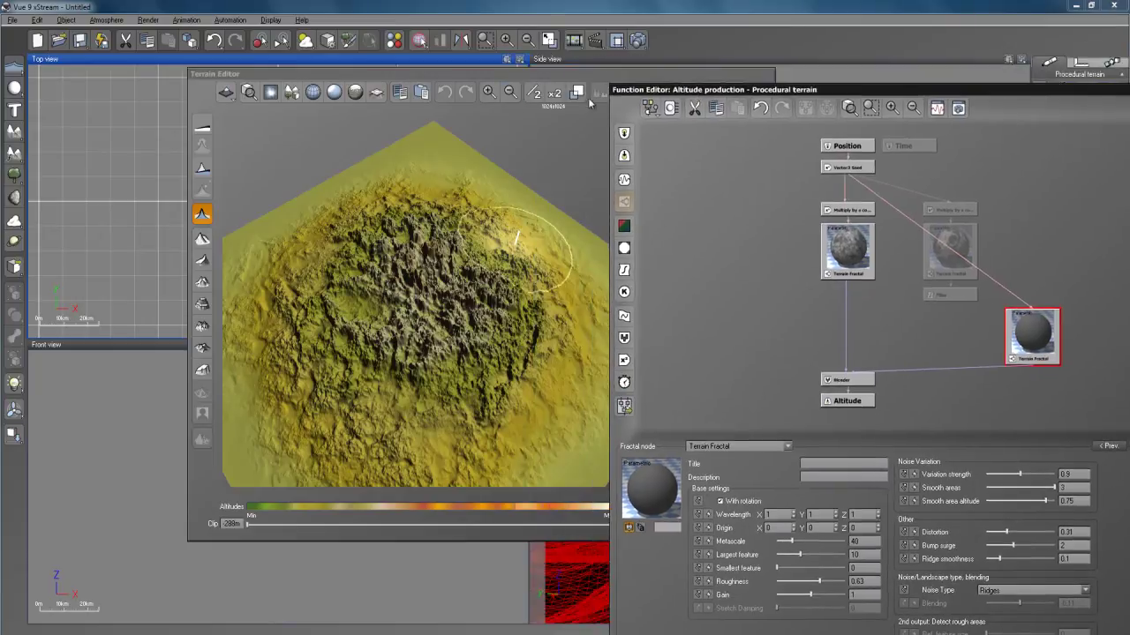
{"action": "mouse_move", "coordinate": [437, 309]}
{"action": "right_mouse_down"}
{"action": "mouse_move", "coordinate": [353, 263]}
{"action": "mouse_move", "coordinate": [536, 344]}
{"action": "mouse_move", "coordinate": [512, 353]}
{"action": "mouse_move", "coordinate": [464, 335]}
{"action": "mouse_move", "coordinate": [352, 432]}
{"action": "mouse_move", "coordinate": [415, 397]}
{"action": "mouse_move", "coordinate": [454, 419]}
{"action": "mouse_move", "coordinate": [418, 466]}
{"action": "mouse_move", "coordinate": [405, 343]}
{"action": "mouse_move", "coordinate": [410, 353]}
{"action": "right_mouse_up"}
{"action": "left_click_drag", "start_coordinate": [1035, 89], "coordinate": [890, 70]}
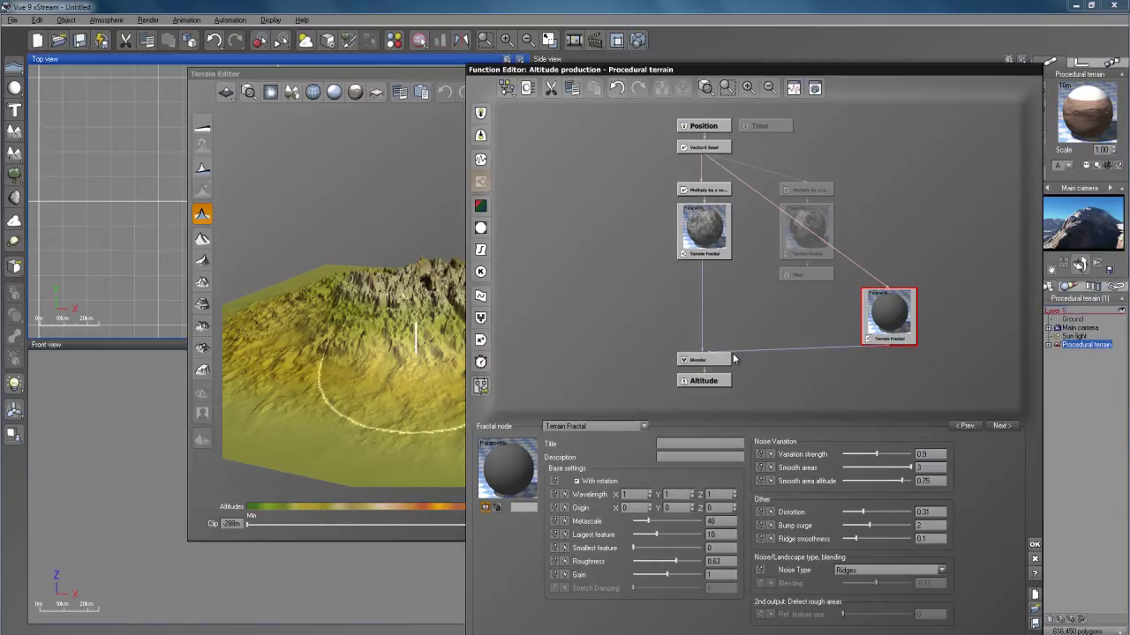
{"action": "left_click_drag", "start_coordinate": [899, 331], "coordinate": [898, 244]}
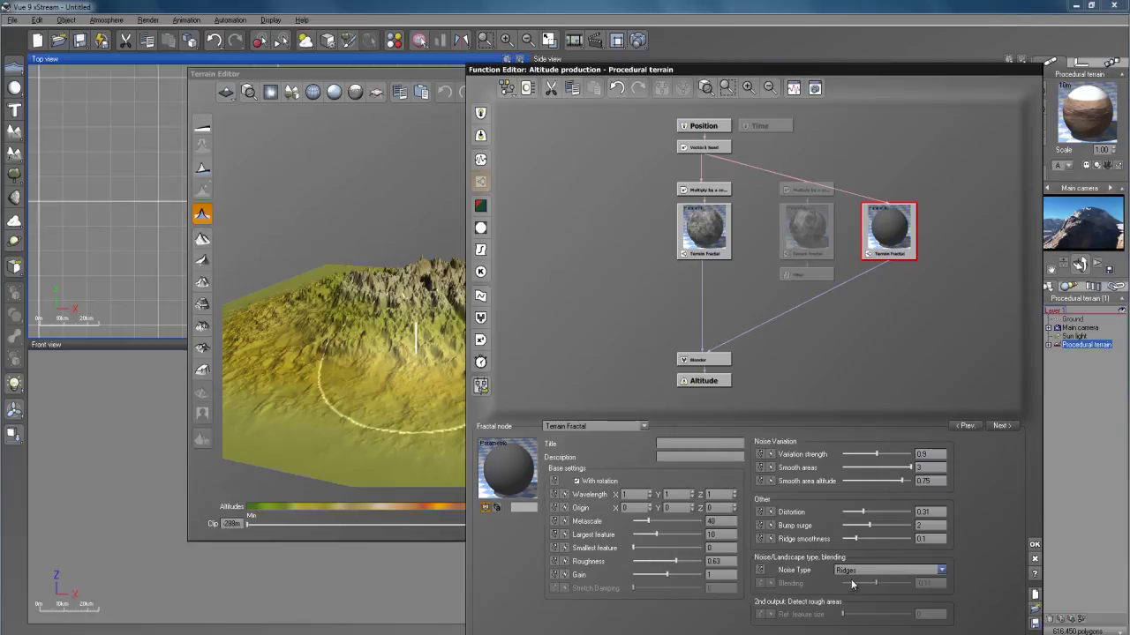
- Add a Custom Dependency output linked to the new Terrain Fractal's Rough areas and place it below that node
{"action": "left_click", "coordinate": [587, 202]}
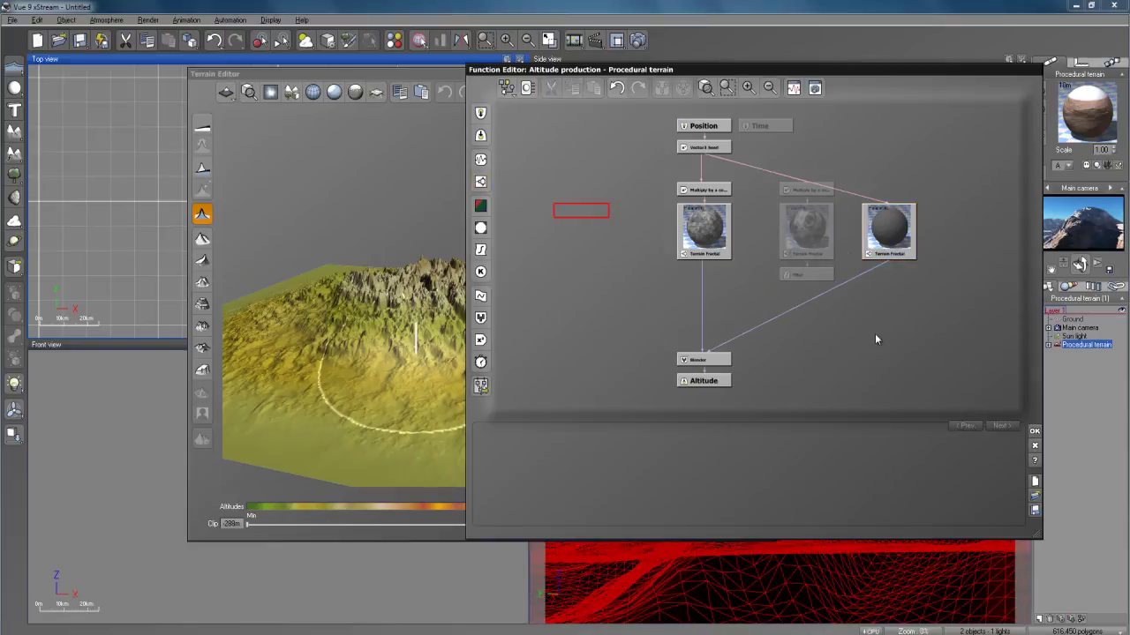
{"action": "right_click", "coordinate": [480, 135]}
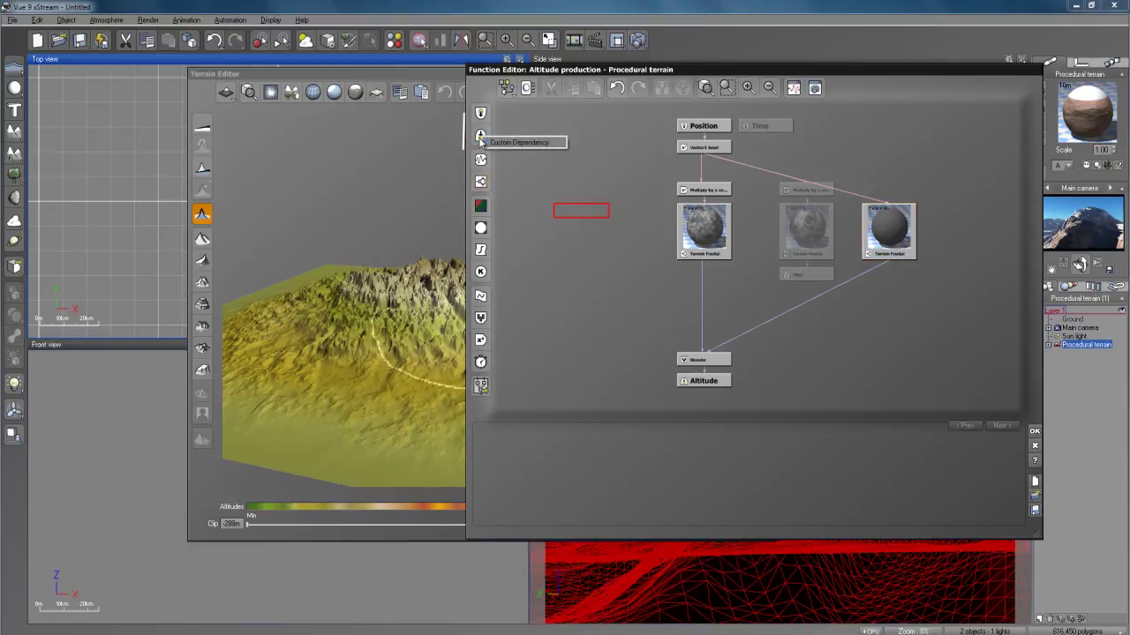
{"action": "left_click", "coordinate": [522, 143]}
{"action": "left_click_drag", "start_coordinate": [583, 217], "coordinate": [887, 260]}
{"action": "left_click", "coordinate": [916, 275]}
{"action": "left_click_drag", "start_coordinate": [618, 319], "coordinate": [889, 320]}
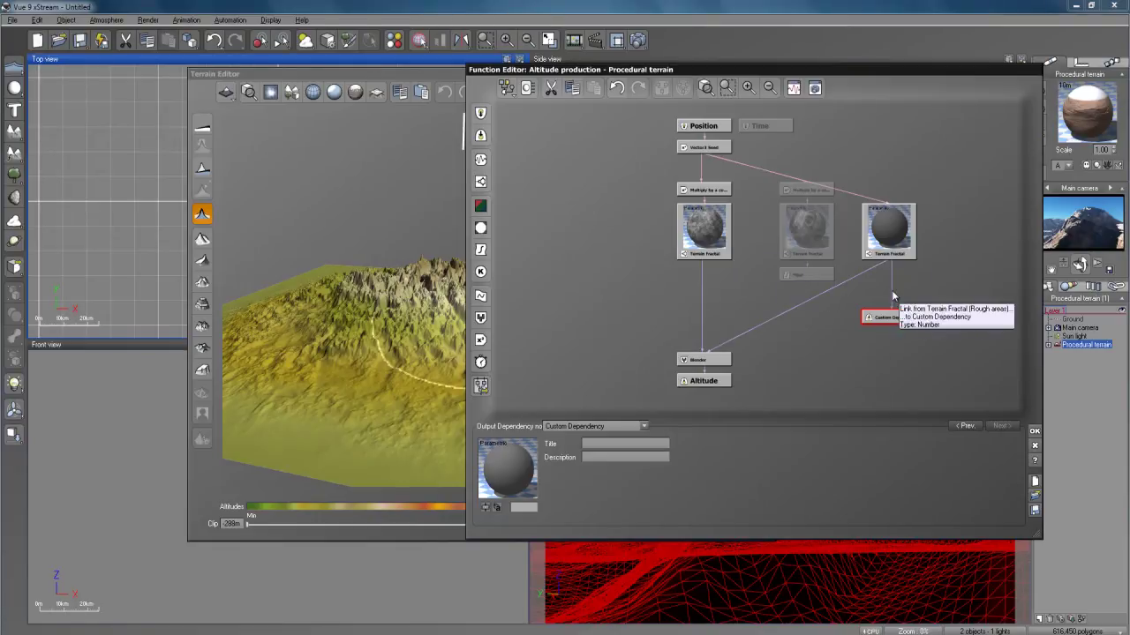
- Relink the Custom Dependency to the first Terrain Fractal's Rough areas output, and delete the dependency node
{"action": "left_click_drag", "start_coordinate": [891, 309], "coordinate": [728, 276]}
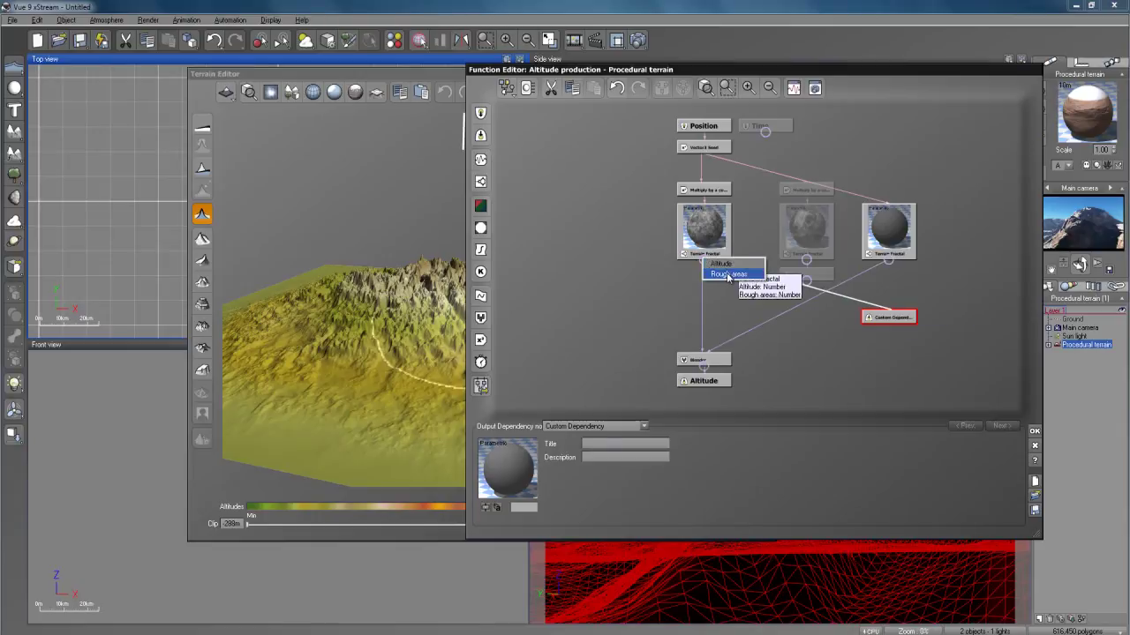
{"action": "left_click", "coordinate": [728, 274]}
{"action": "left_click_drag", "start_coordinate": [894, 312], "coordinate": [744, 274]}
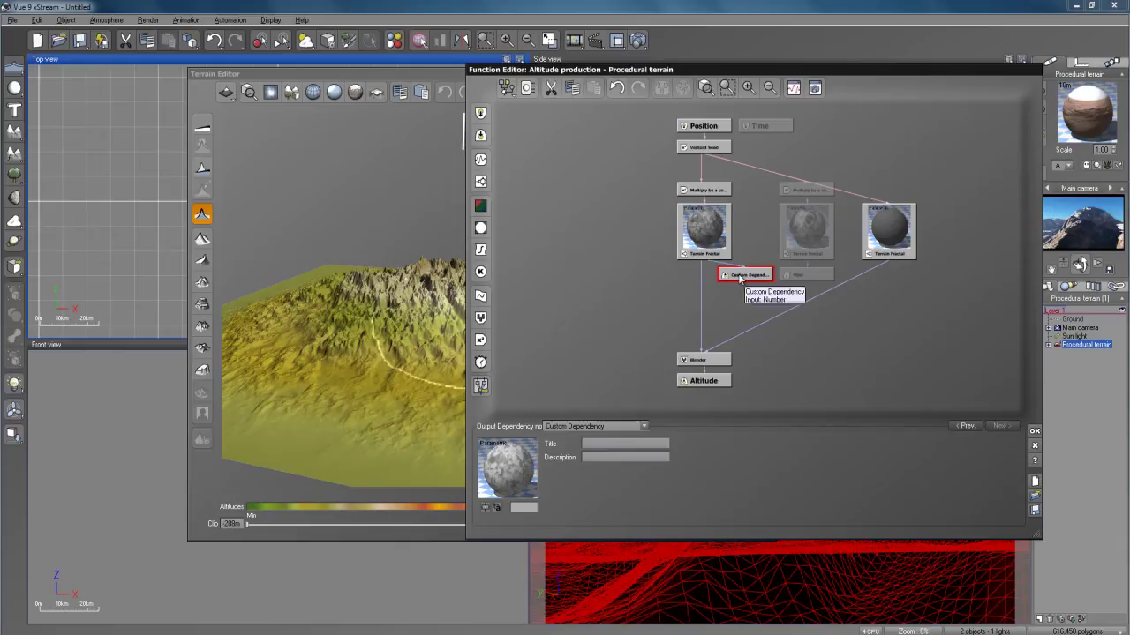
{"action": "key", "text": "Delete"}
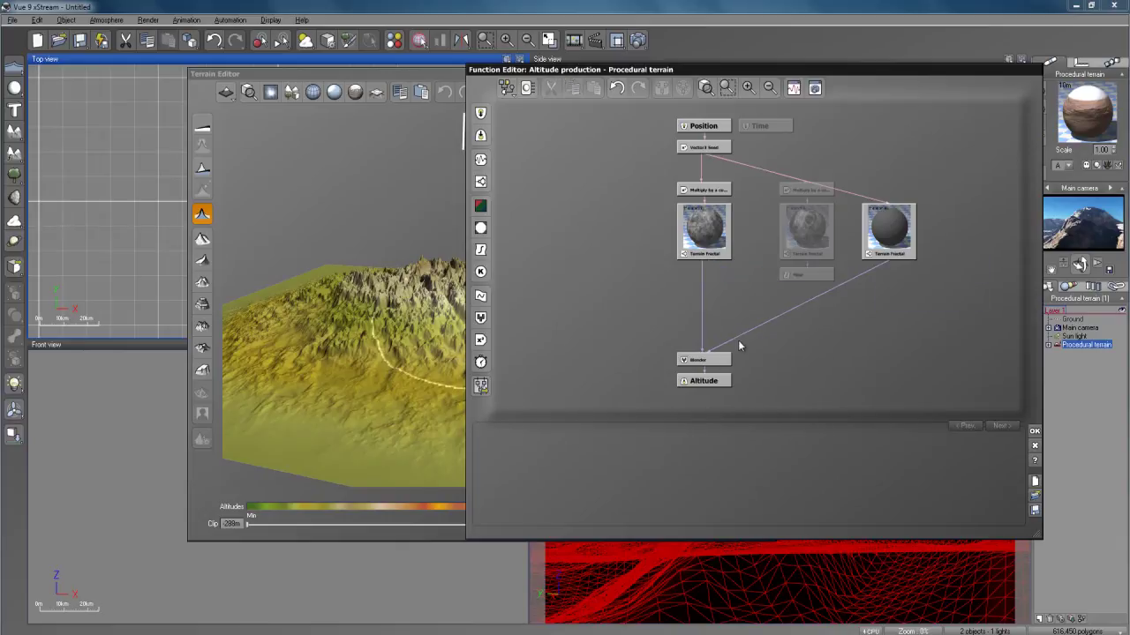
- Review the Blender node's combination modes and the settings of the Terrain Fractal nodes in the graph
{"action": "left_click", "coordinate": [711, 361]}
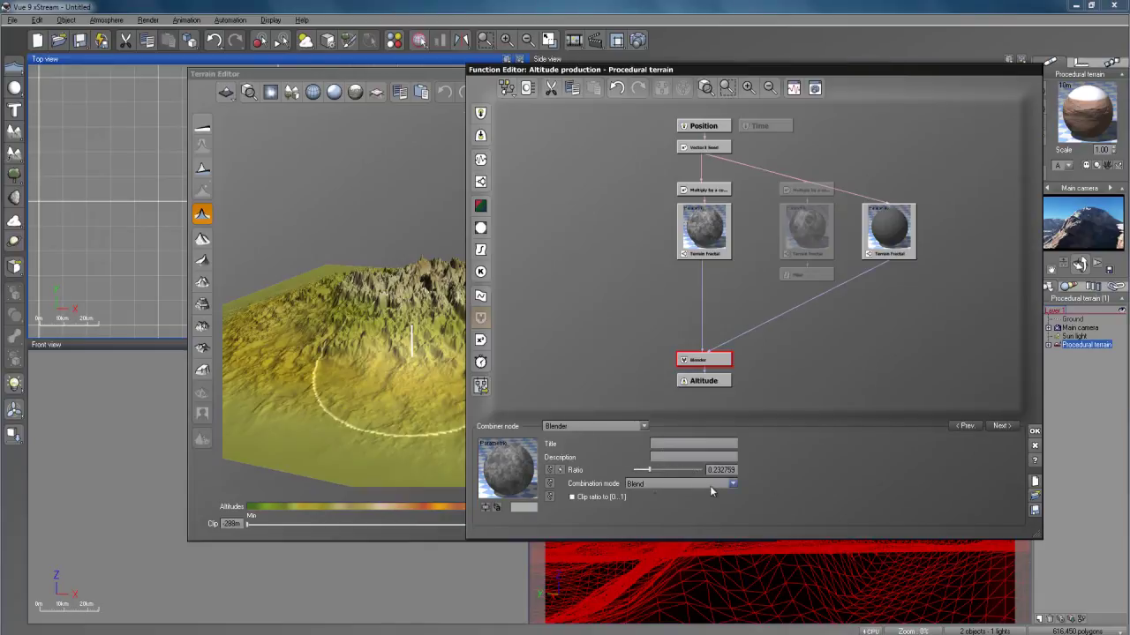
{"action": "left_click", "coordinate": [732, 485]}
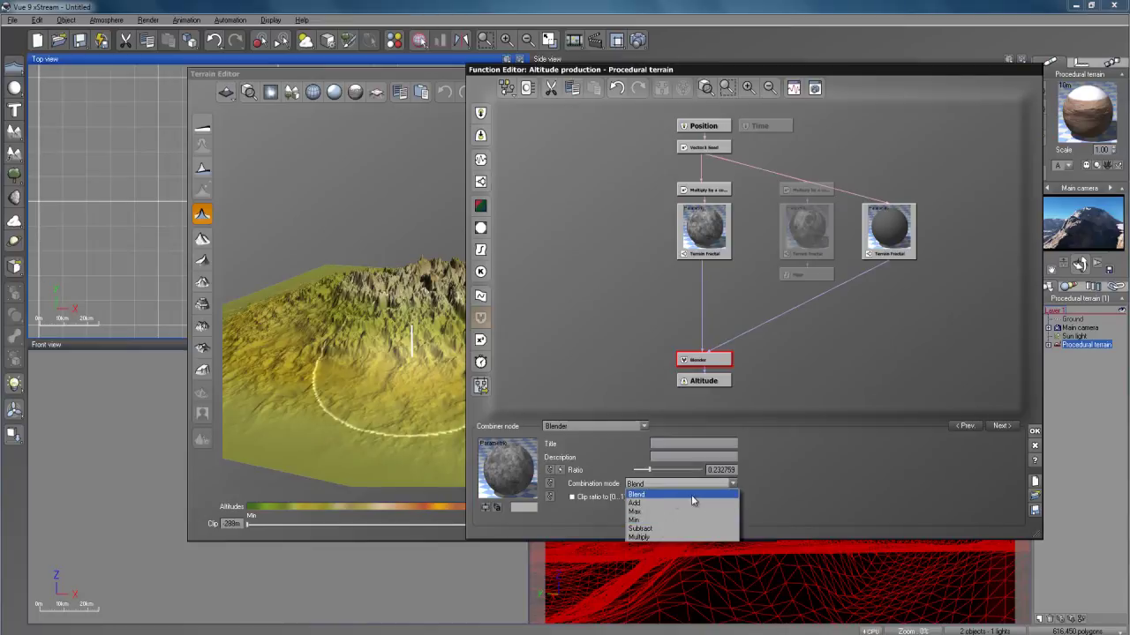
{"action": "left_click", "coordinate": [829, 475]}
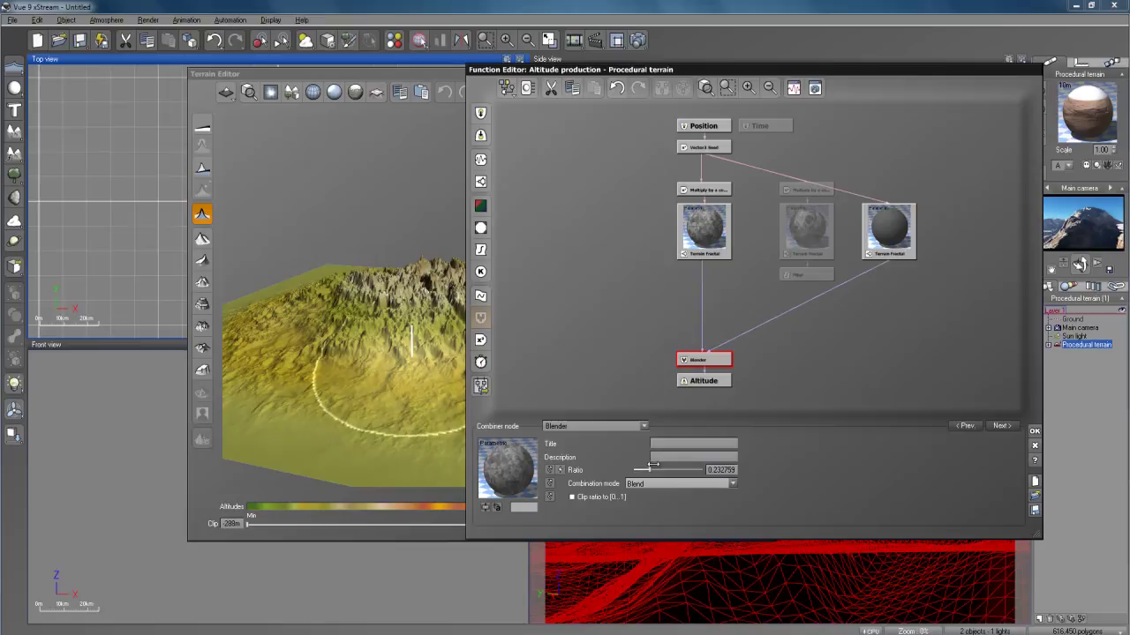
{"action": "left_click", "coordinate": [705, 232]}
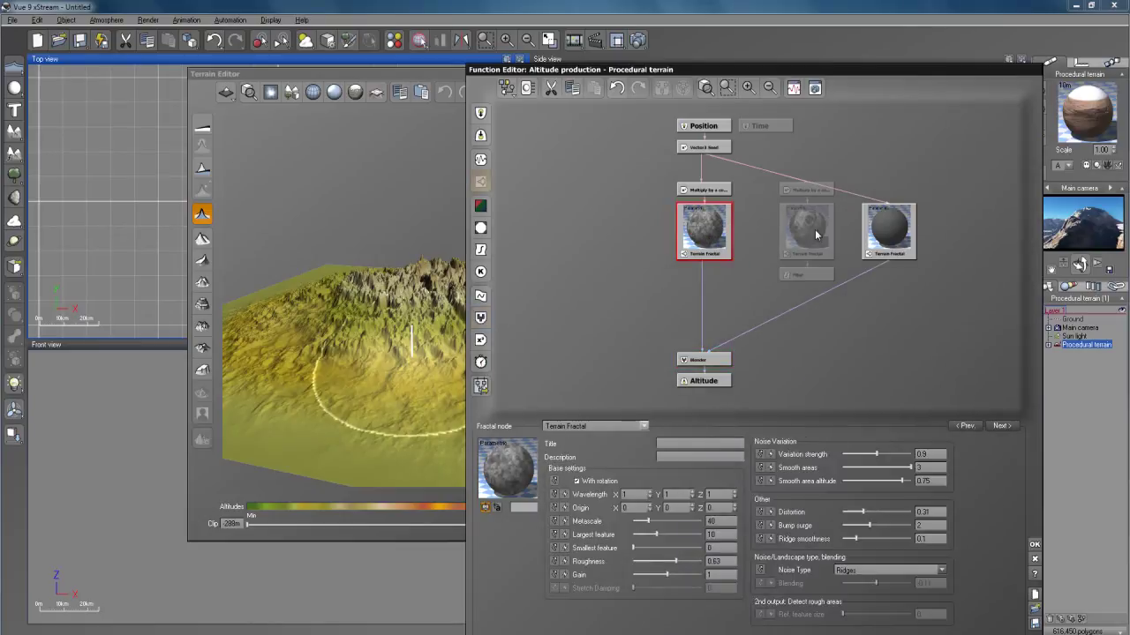
{"action": "left_click", "coordinate": [891, 233]}
{"action": "left_click", "coordinate": [791, 274]}
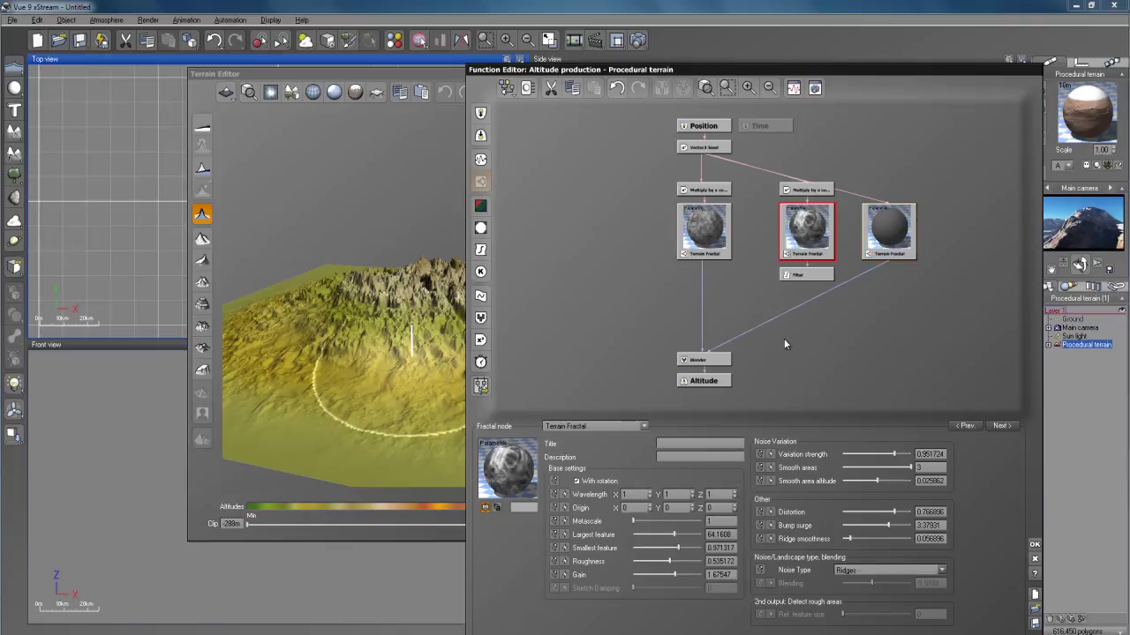
- Delete the newest Terrain Fractal node and reconnect the Filter output to the Blender in its place
{"action": "left_click", "coordinate": [891, 243]}
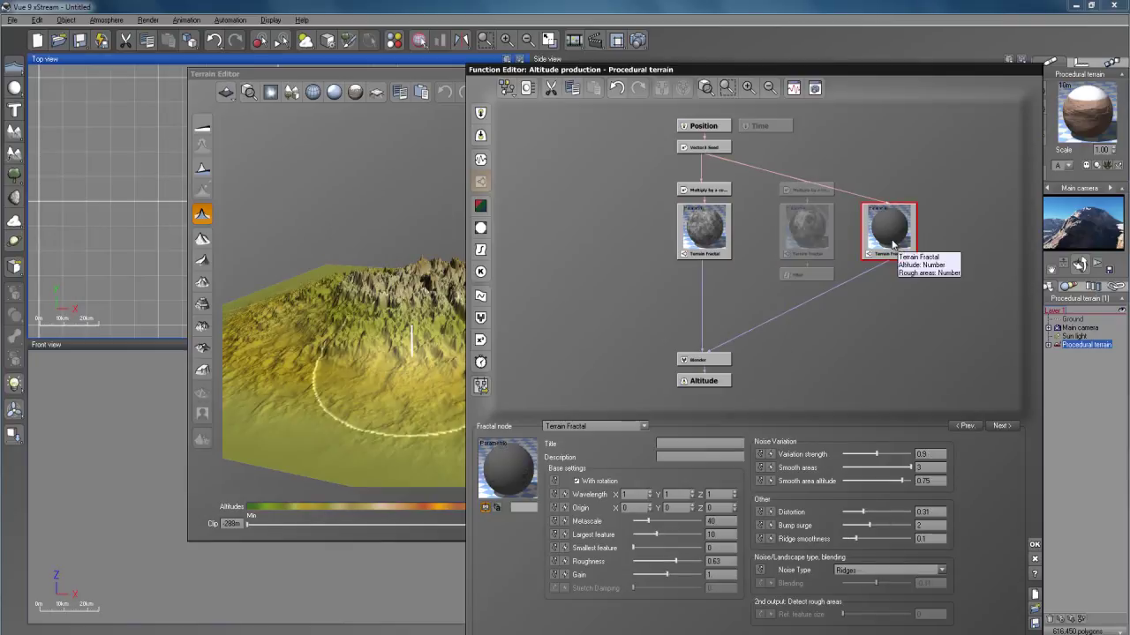
{"action": "key", "text": "Delete"}
{"action": "left_click_drag", "start_coordinate": [709, 352], "coordinate": [807, 265]}
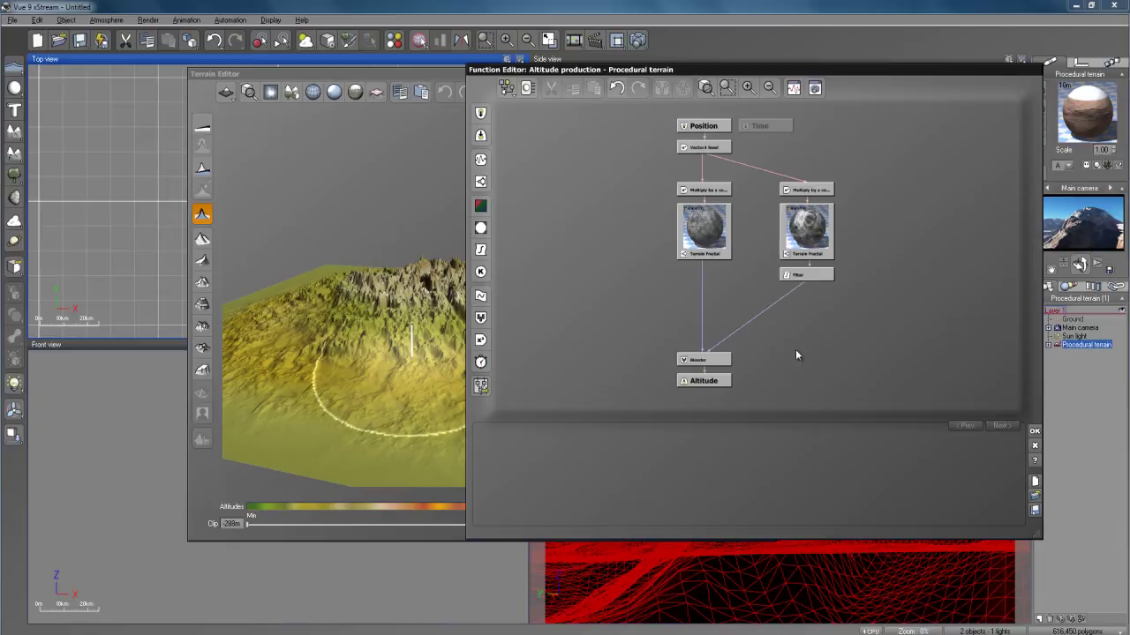
- Open the filter library for the Filter node below the second Terrain Fractal, and close it without loading a preset
{"action": "left_click", "coordinate": [804, 276]}
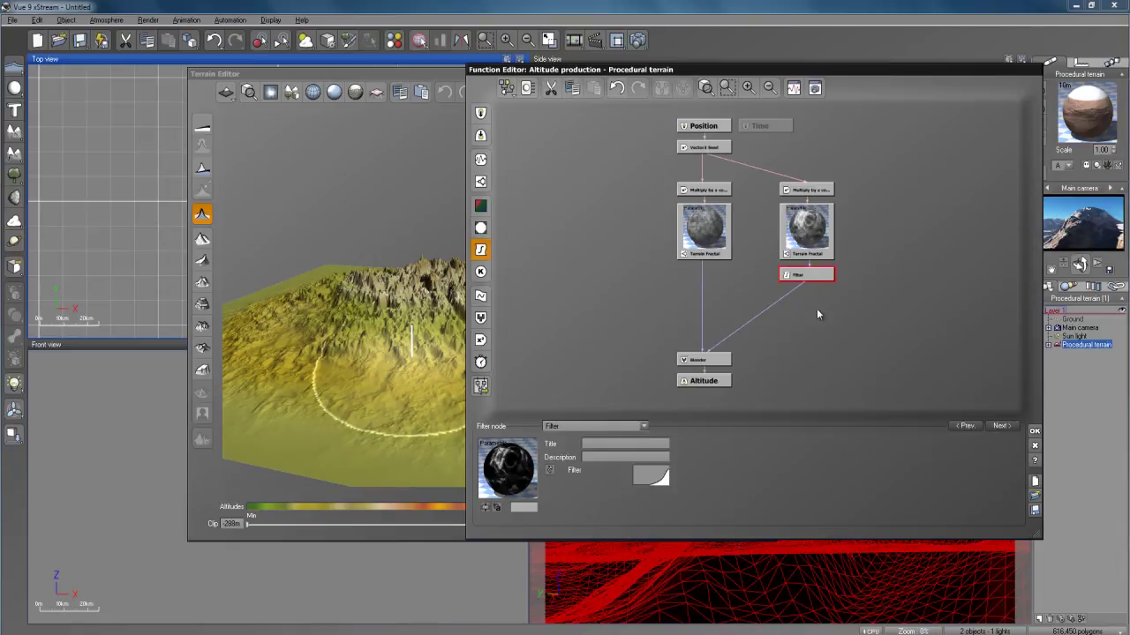
{"action": "left_click", "coordinate": [660, 481]}
{"action": "double_click", "coordinate": [661, 477]}
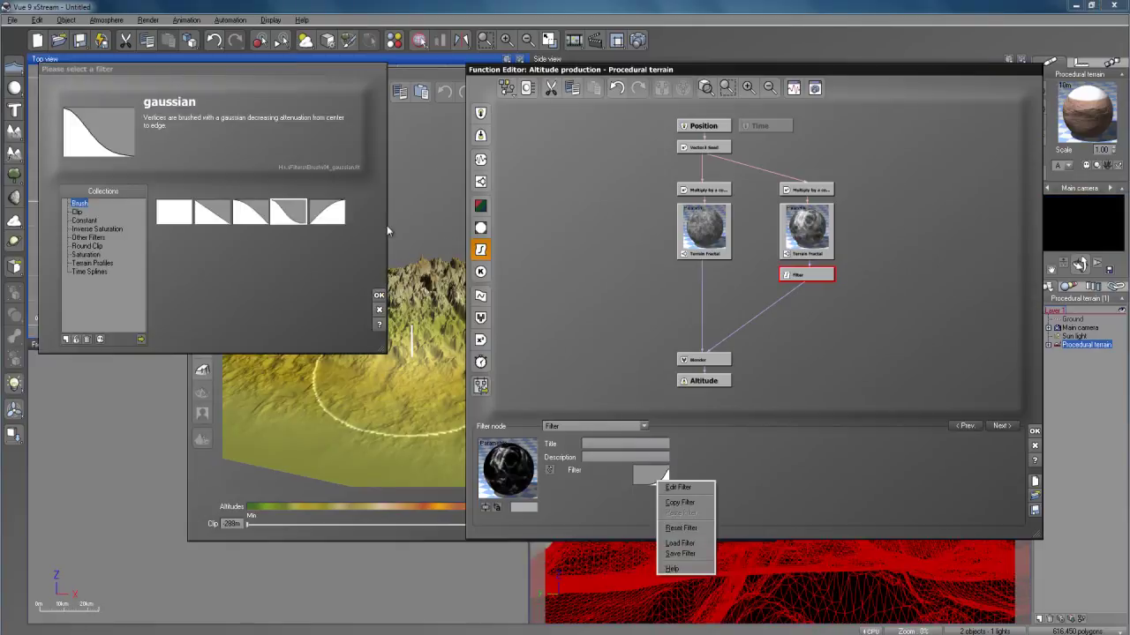
{"action": "left_click", "coordinate": [379, 310]}
- Try to lower the end keypoint of the Filter node's profile curve to Y 0.6383, and cancel the edit
{"action": "left_click", "coordinate": [662, 478]}
{"action": "left_click", "coordinate": [672, 481]}
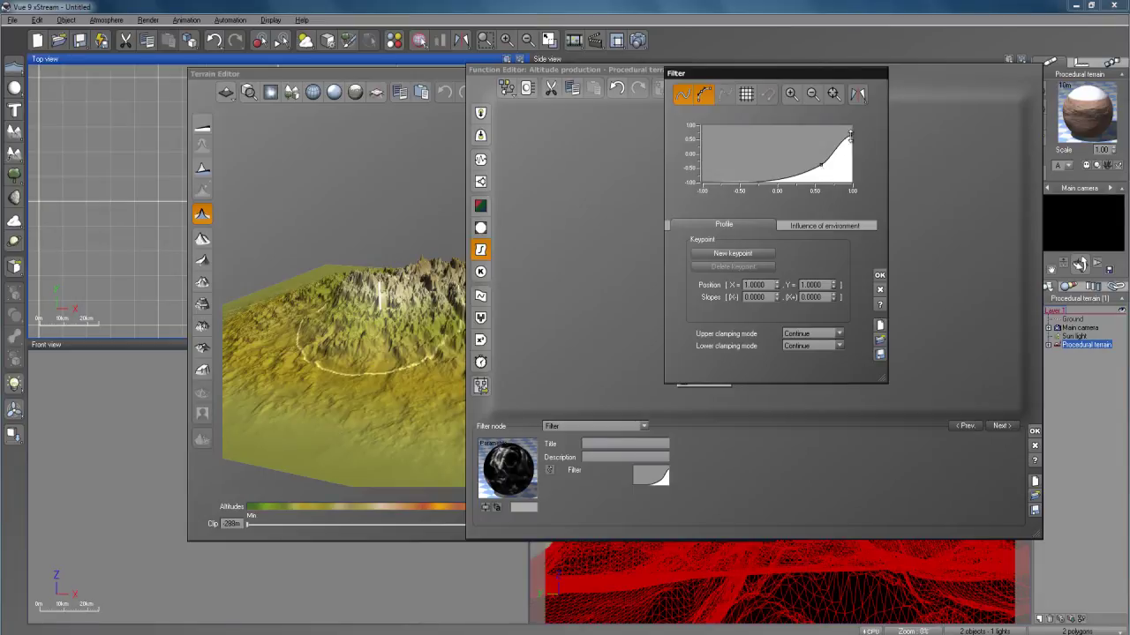
{"action": "left_click", "coordinate": [850, 133]}
{"action": "left_click_drag", "start_coordinate": [850, 134], "coordinate": [852, 134]}
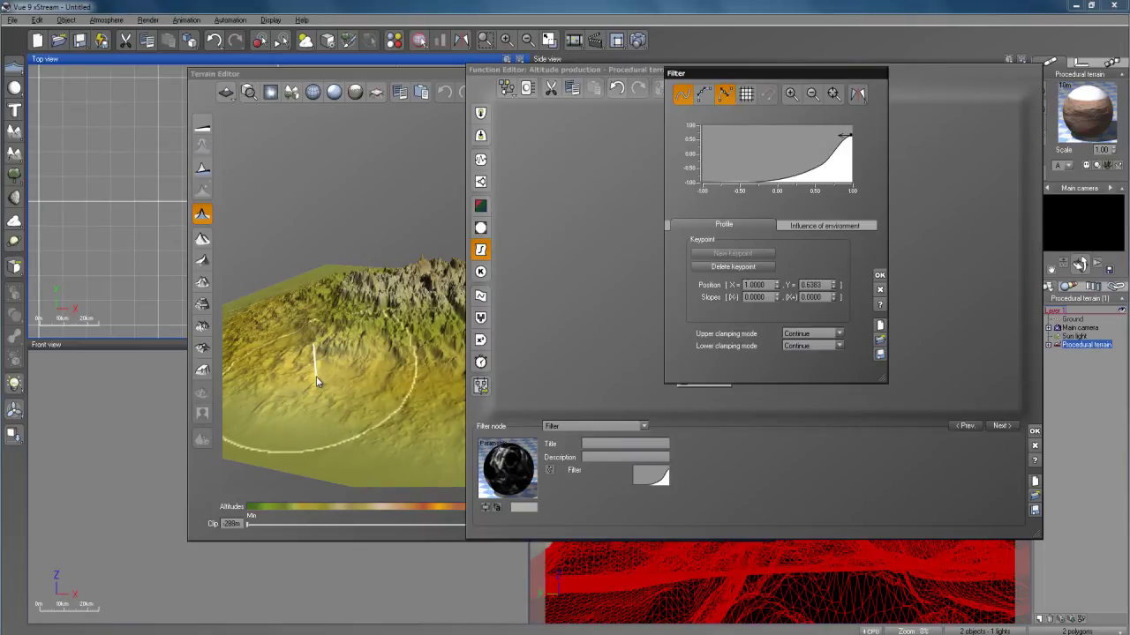
{"action": "mouse_move", "coordinate": [318, 381]}
{"action": "left_mouse_down"}
{"action": "mouse_move", "coordinate": [378, 349]}
{"action": "mouse_move", "coordinate": [335, 373]}
{"action": "mouse_move", "coordinate": [388, 330]}
{"action": "mouse_move", "coordinate": [347, 360]}
{"action": "left_mouse_up"}
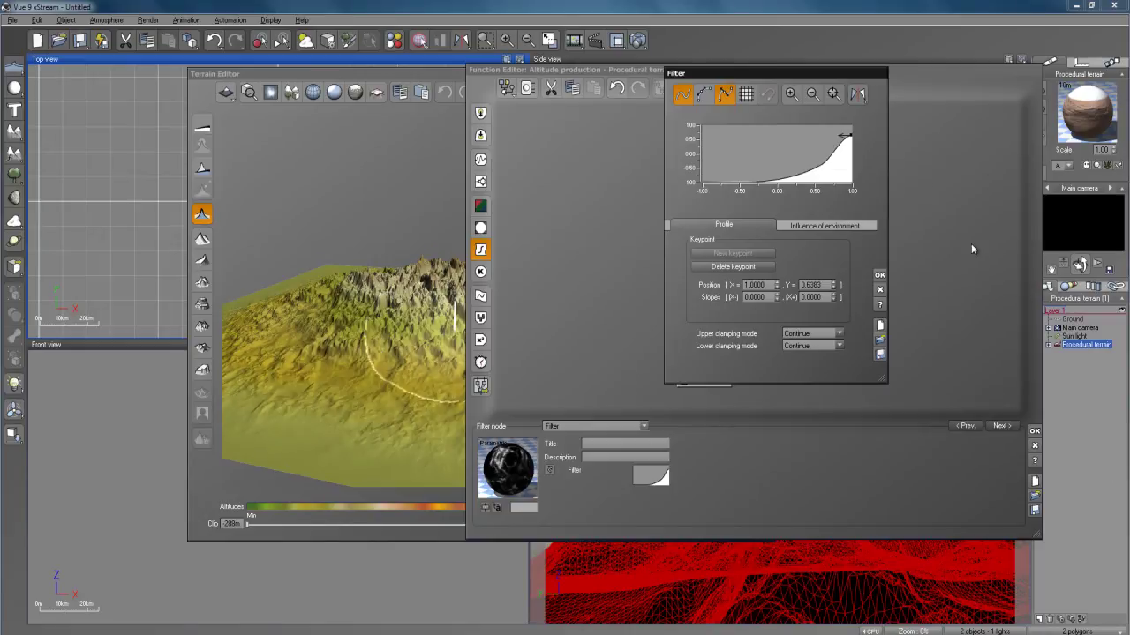
{"action": "left_click", "coordinate": [880, 291]}
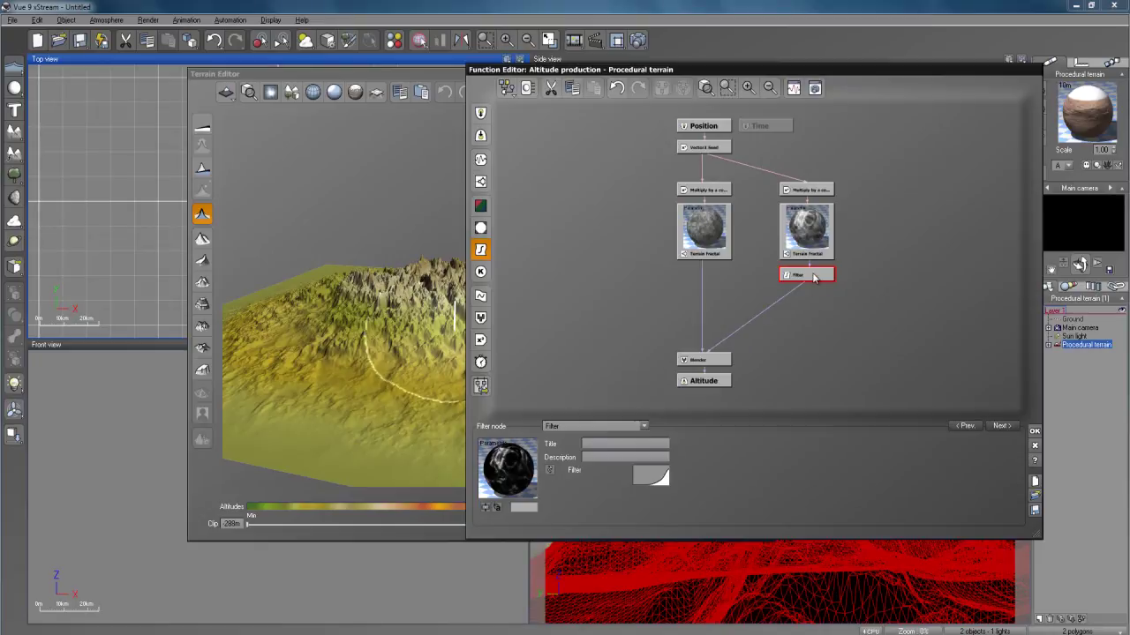
- Insert a second Filter node on the connection from Filter to Blender and place it directly below the existing Filter
{"action": "left_click", "coordinate": [777, 299]}
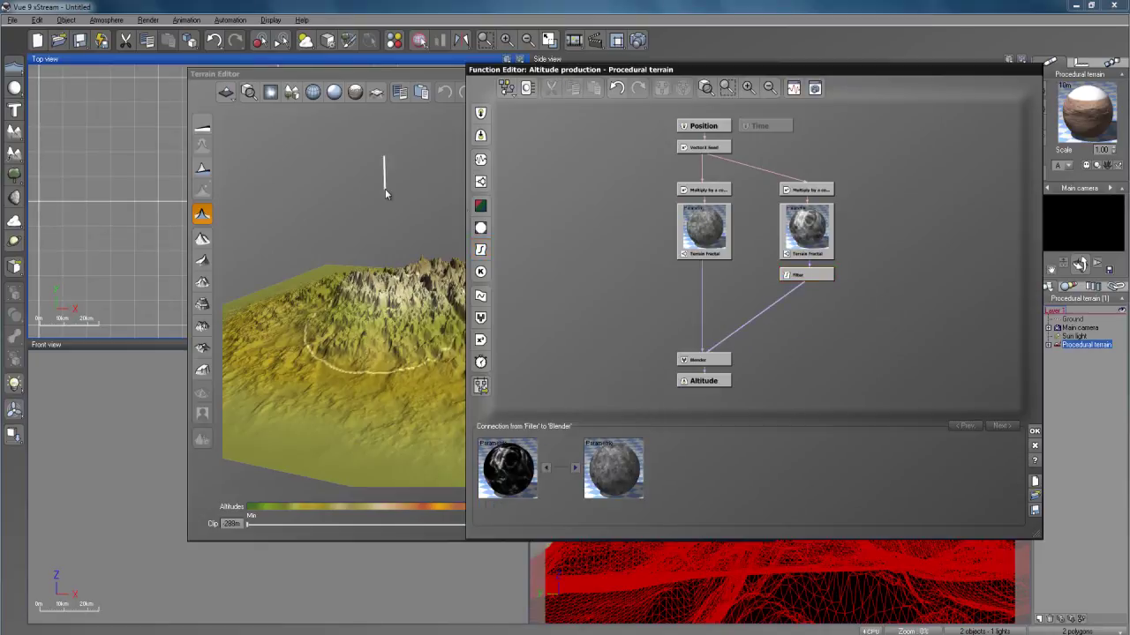
{"action": "left_click", "coordinate": [481, 250]}
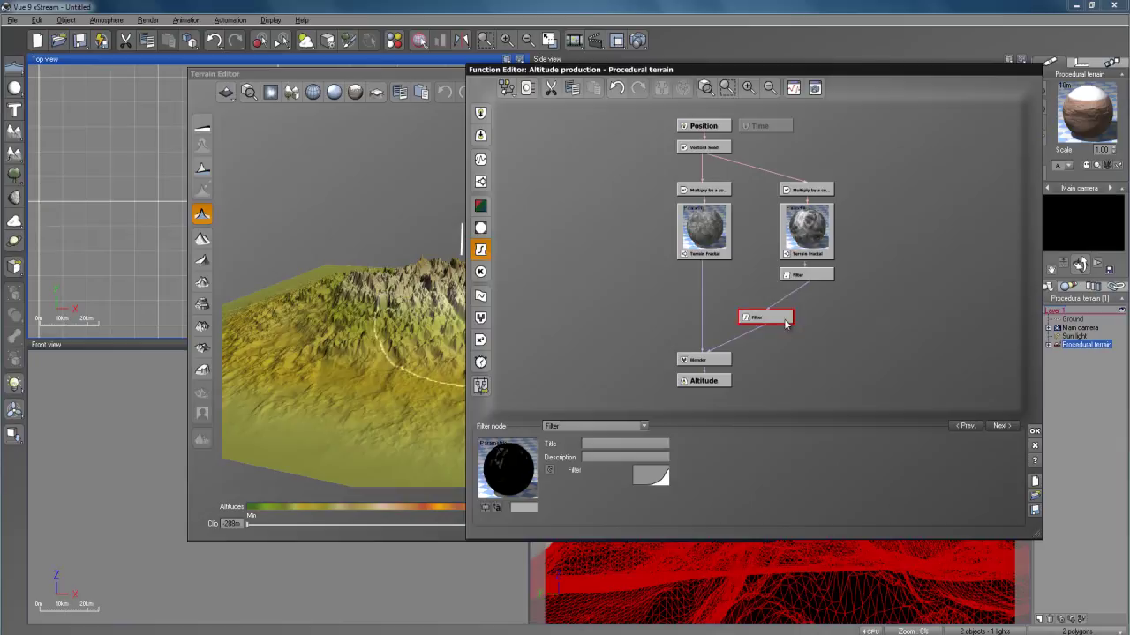
{"action": "left_click_drag", "start_coordinate": [780, 326], "coordinate": [816, 309]}
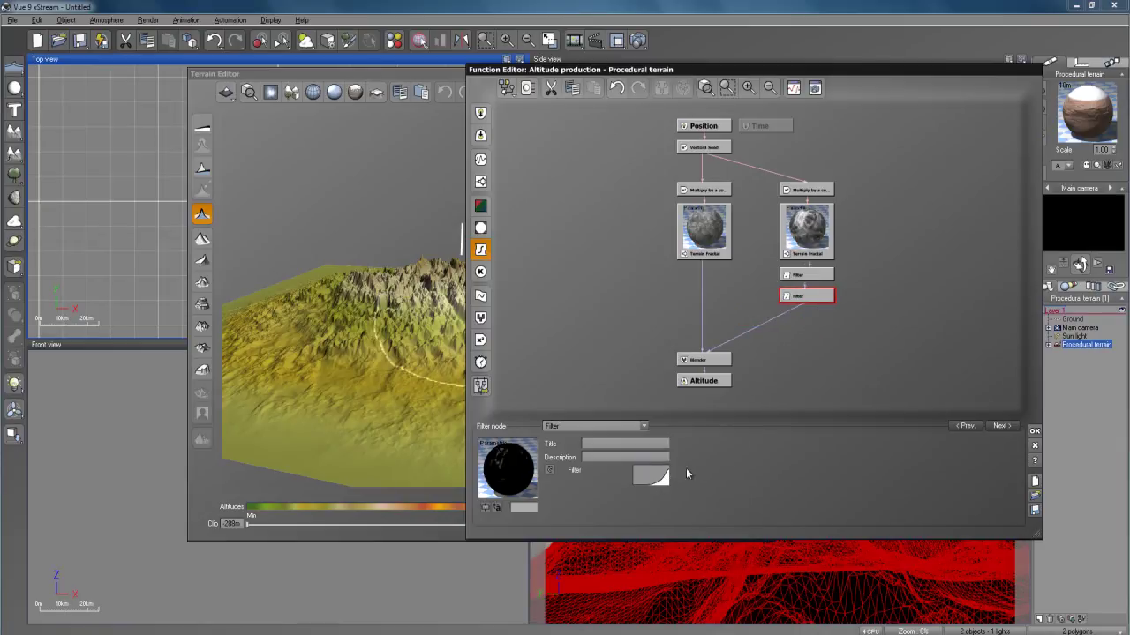
- Look through the node types available for the second Filter, and close the Function Editor without keeping the changes
{"action": "left_click", "coordinate": [645, 426]}
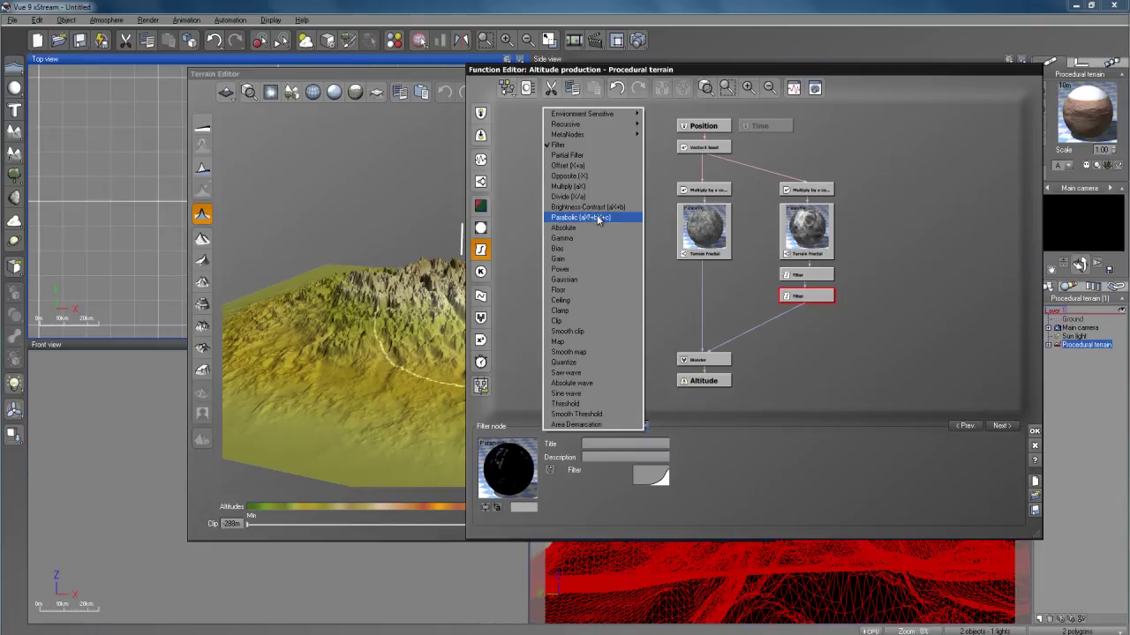
{"action": "left_click", "coordinate": [778, 432]}
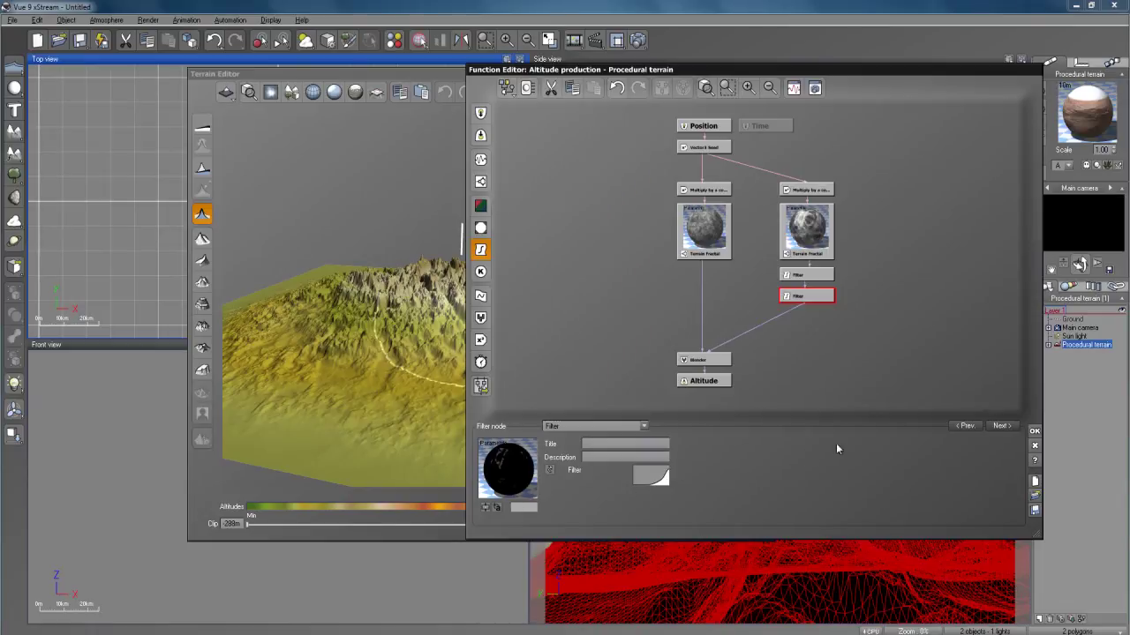
{"action": "left_click", "coordinate": [1034, 446]}
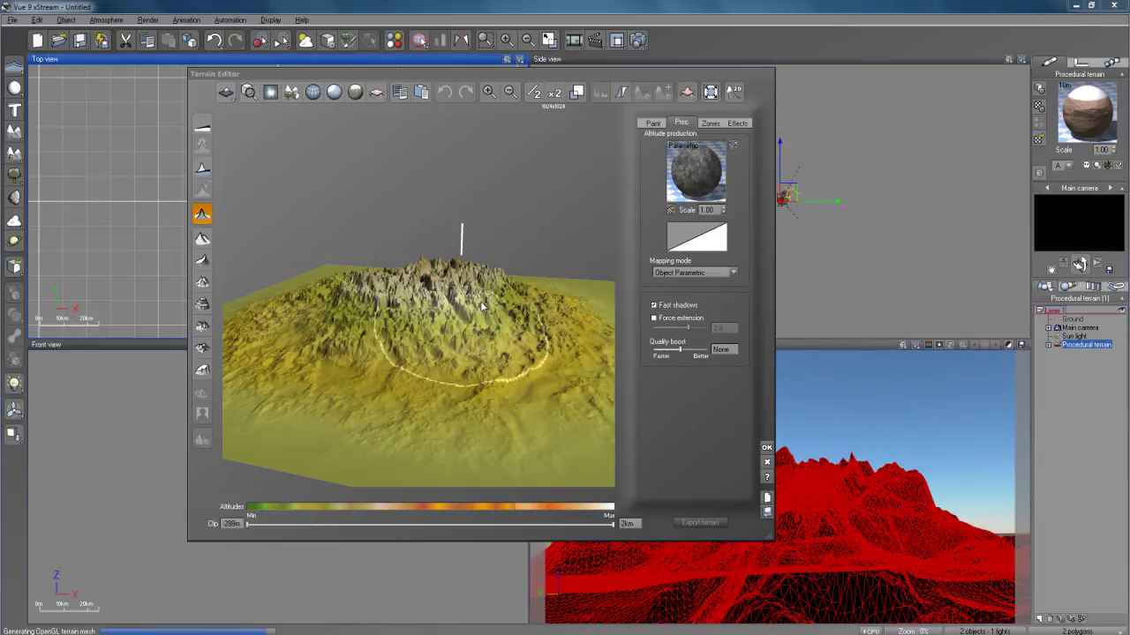
- Examine the terrain preview from above and from the side, and cancel the Terrain Editor
{"action": "right_click_drag", "start_coordinate": [482, 305], "coordinate": [370, 393]}
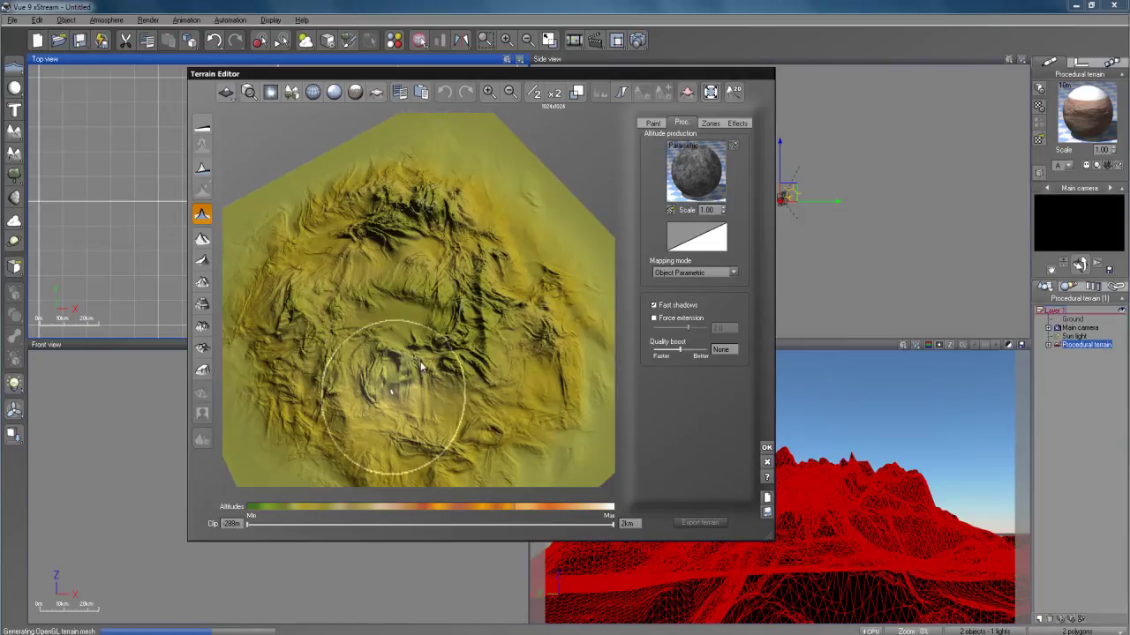
{"action": "mouse_move", "coordinate": [350, 199]}
{"action": "right_mouse_down"}
{"action": "mouse_move", "coordinate": [384, 411]}
{"action": "mouse_move", "coordinate": [316, 349]}
{"action": "mouse_move", "coordinate": [321, 448]}
{"action": "mouse_move", "coordinate": [415, 371]}
{"action": "mouse_move", "coordinate": [352, 345]}
{"action": "mouse_move", "coordinate": [403, 378]}
{"action": "mouse_move", "coordinate": [484, 355]}
{"action": "mouse_move", "coordinate": [402, 358]}
{"action": "mouse_move", "coordinate": [380, 388]}
{"action": "mouse_move", "coordinate": [484, 295]}
{"action": "mouse_move", "coordinate": [374, 355]}
{"action": "mouse_move", "coordinate": [363, 334]}
{"action": "mouse_move", "coordinate": [462, 324]}
{"action": "mouse_move", "coordinate": [416, 424]}
{"action": "mouse_move", "coordinate": [429, 338]}
{"action": "mouse_move", "coordinate": [418, 385]}
{"action": "right_mouse_up"}
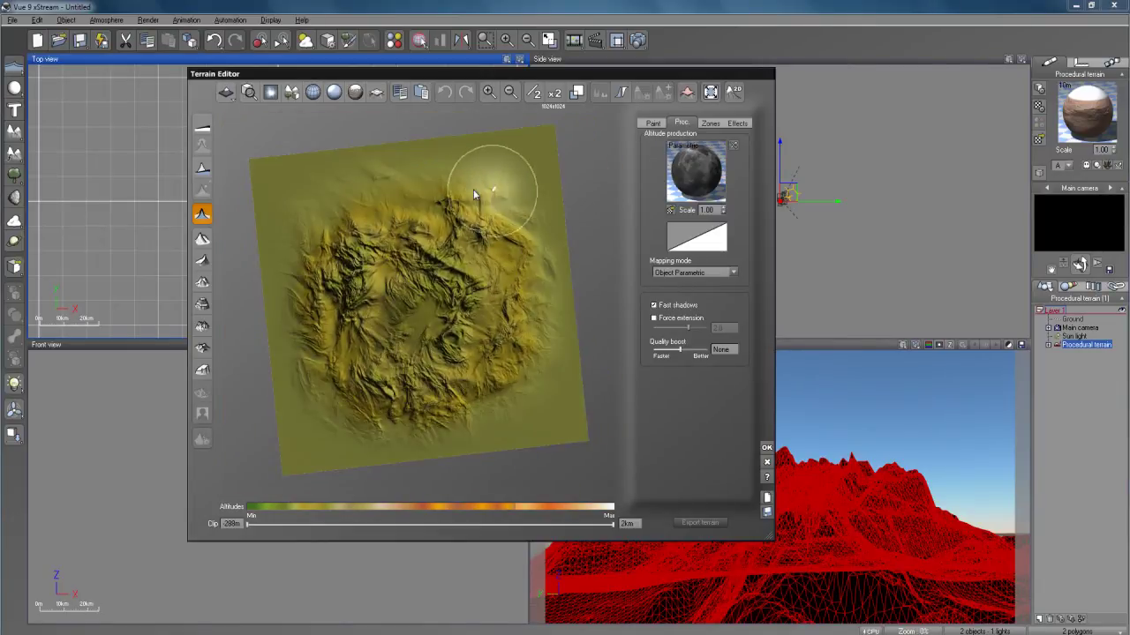
{"action": "mouse_move", "coordinate": [450, 416]}
{"action": "right_mouse_down"}
{"action": "mouse_move", "coordinate": [459, 353]}
{"action": "mouse_move", "coordinate": [425, 279]}
{"action": "mouse_move", "coordinate": [508, 233]}
{"action": "mouse_move", "coordinate": [406, 322]}
{"action": "mouse_move", "coordinate": [574, 336]}
{"action": "right_mouse_up"}
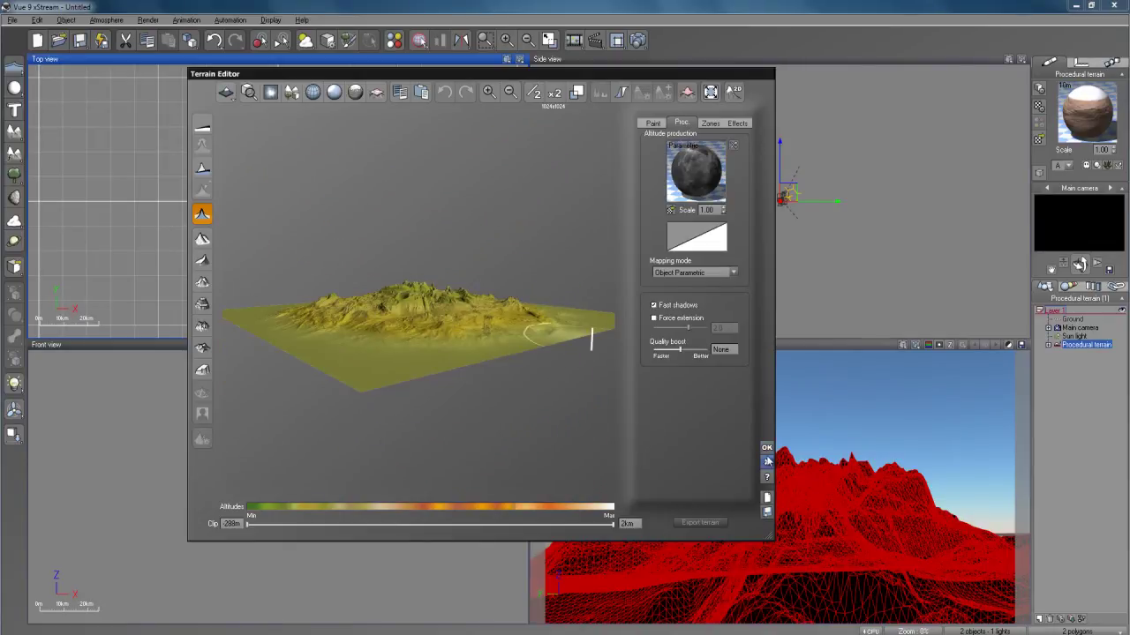
{"action": "left_click", "coordinate": [767, 463]}
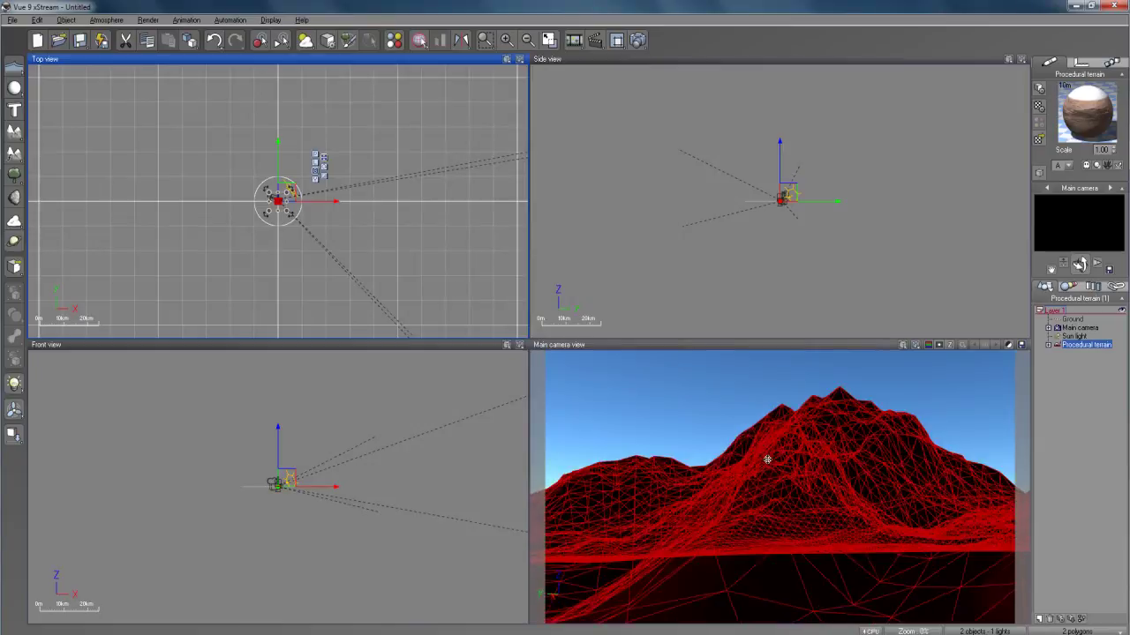
- Select the Procedural terrain and open its Grey-Brown Rock mixed material for advanced editing
{"action": "left_click", "coordinate": [1121, 450]}
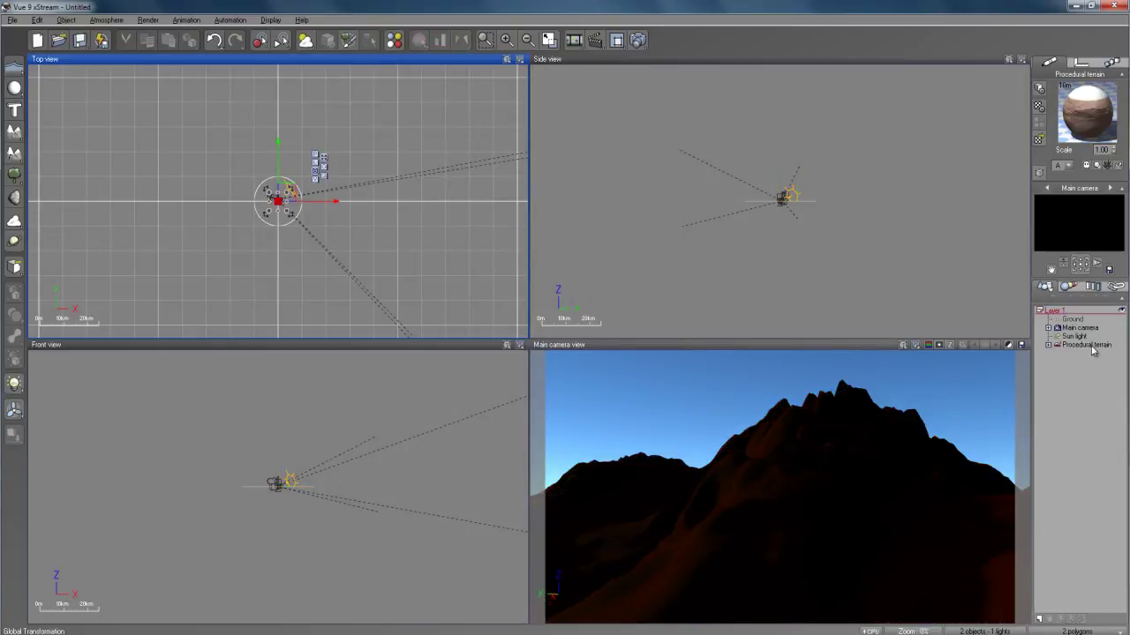
{"action": "left_click", "coordinate": [1086, 345]}
{"action": "double_click", "coordinate": [1086, 110]}
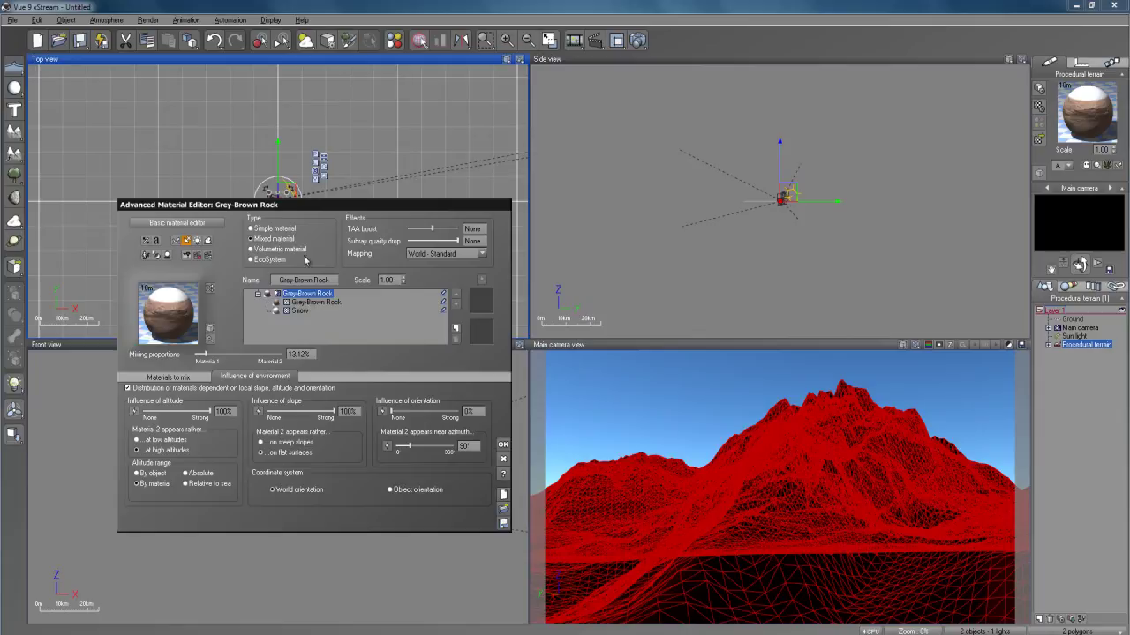
- Replace the Grey-Brown Rock layer of the mixed material with the Chipped material from the Rocks collection
{"action": "left_click", "coordinate": [316, 302]}
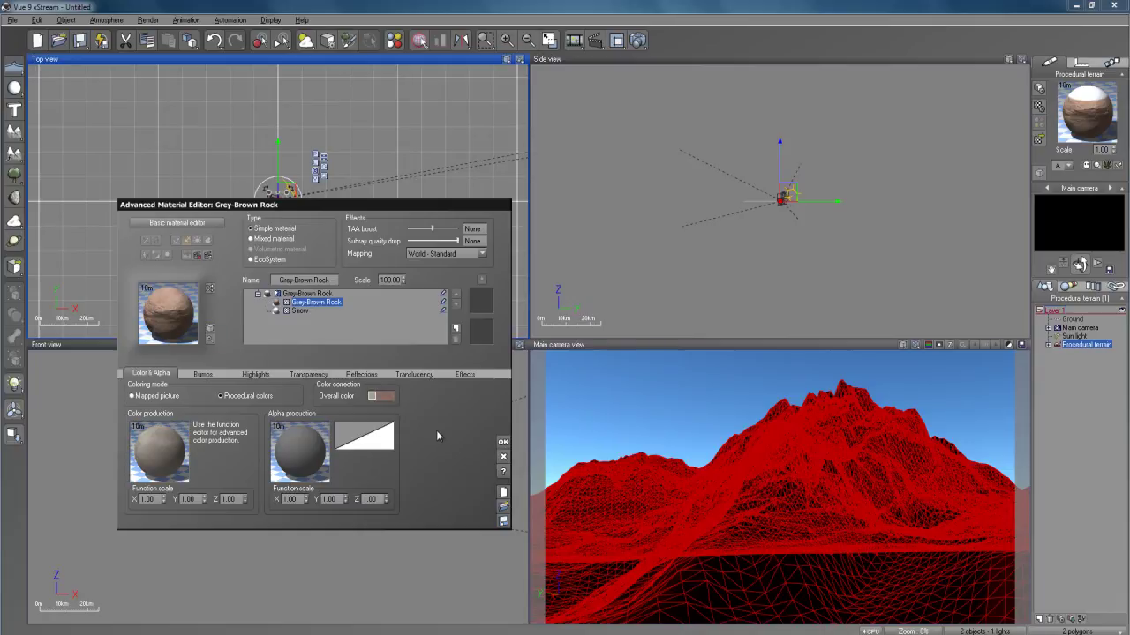
{"action": "left_click", "coordinate": [188, 328]}
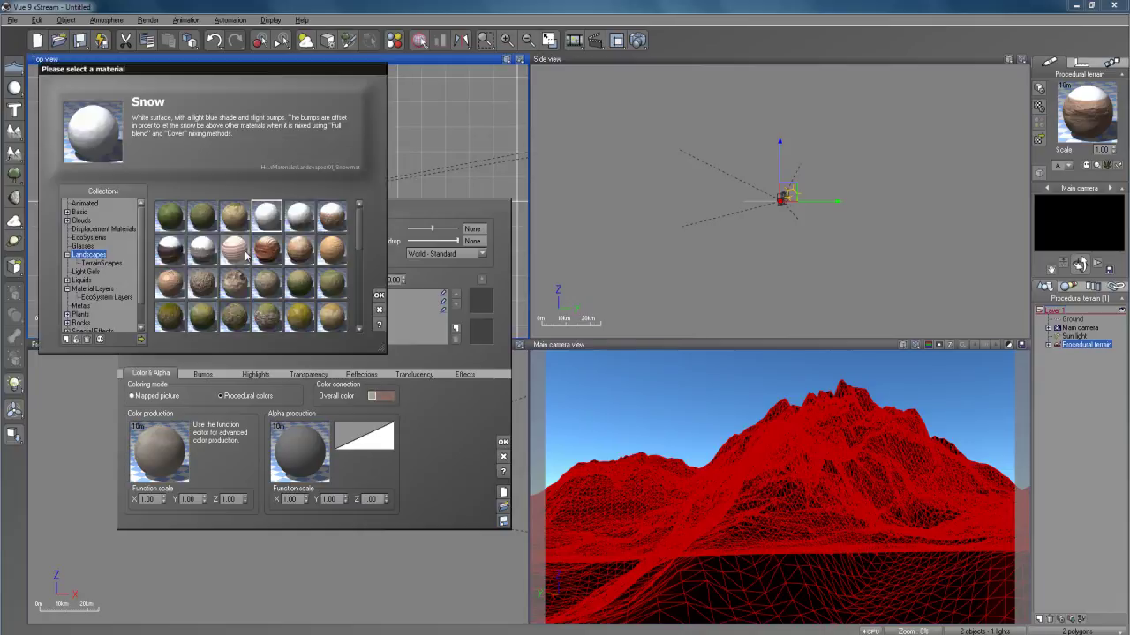
{"action": "scroll", "coordinate": [143, 275], "scroll_direction": "down", "scroll_amount": 1}
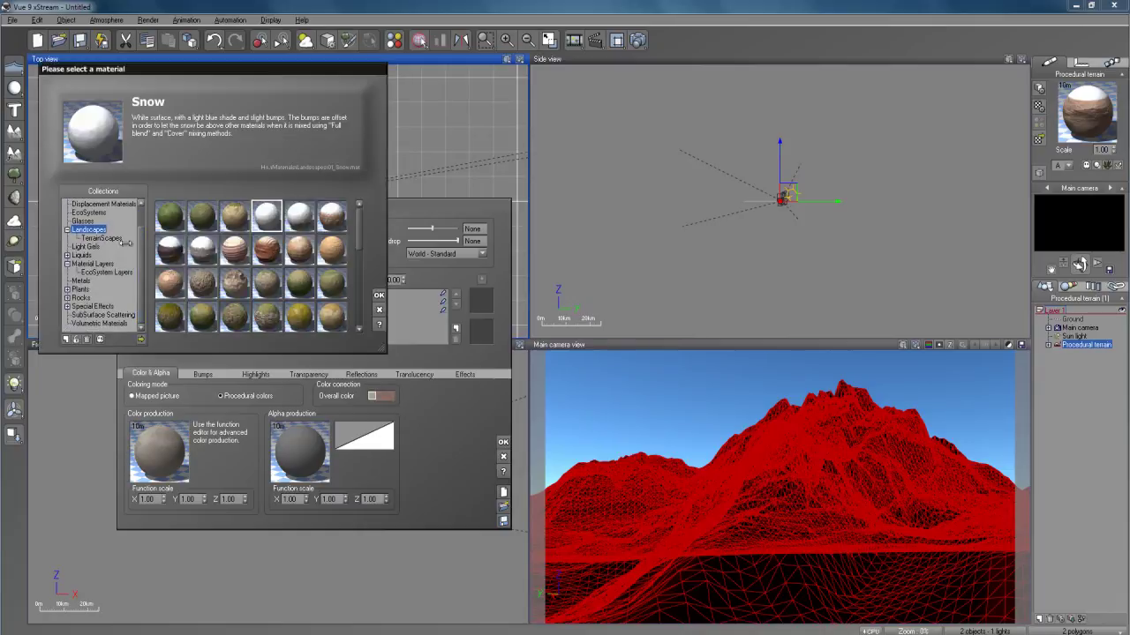
{"action": "left_click", "coordinate": [81, 298]}
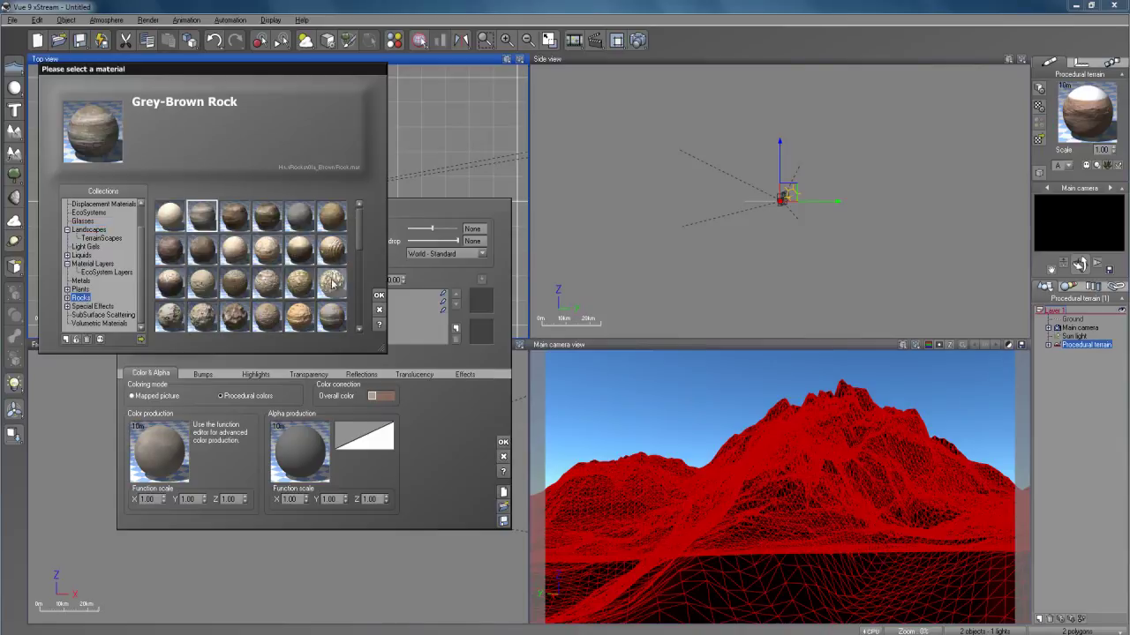
{"action": "left_click", "coordinate": [174, 254]}
{"action": "left_click_drag", "start_coordinate": [361, 228], "coordinate": [361, 267]}
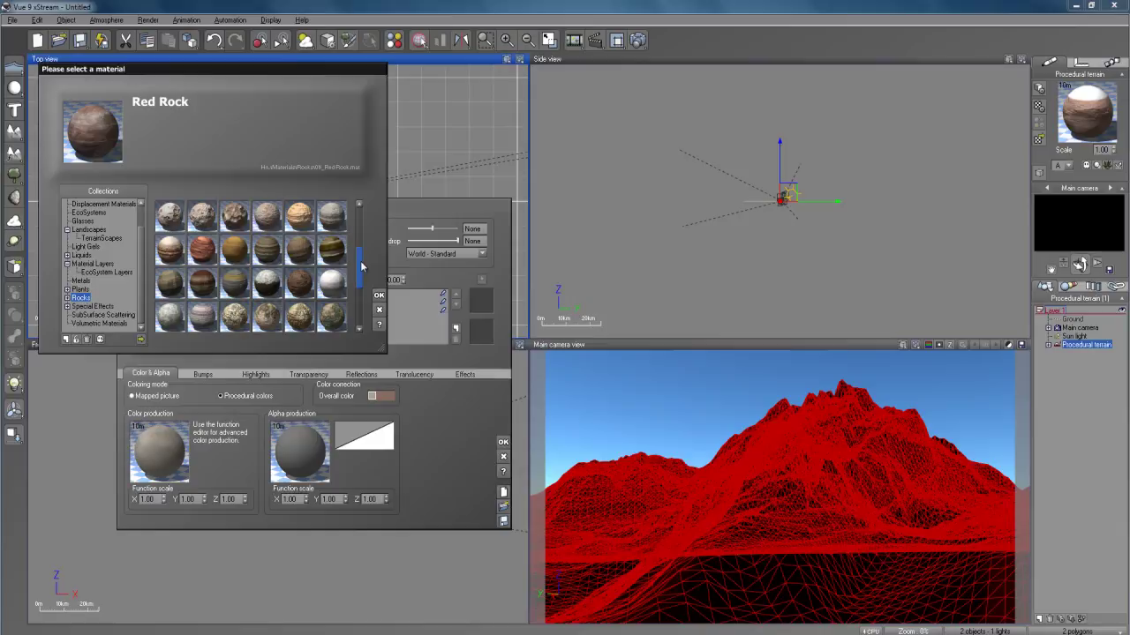
{"action": "left_click", "coordinate": [236, 218]}
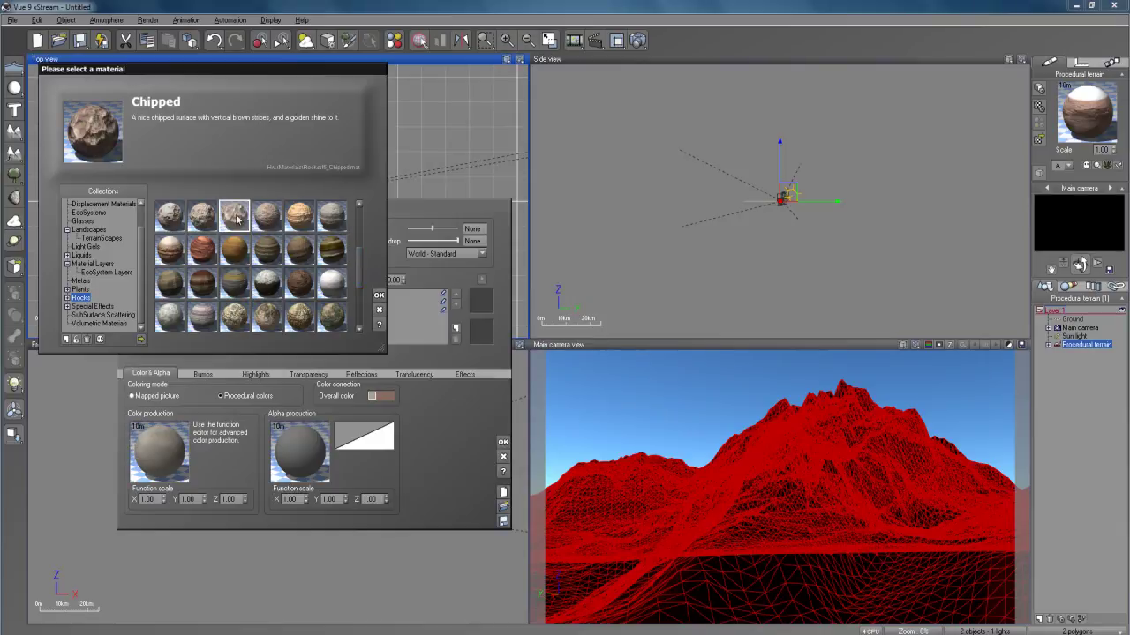
{"action": "left_click", "coordinate": [379, 295]}
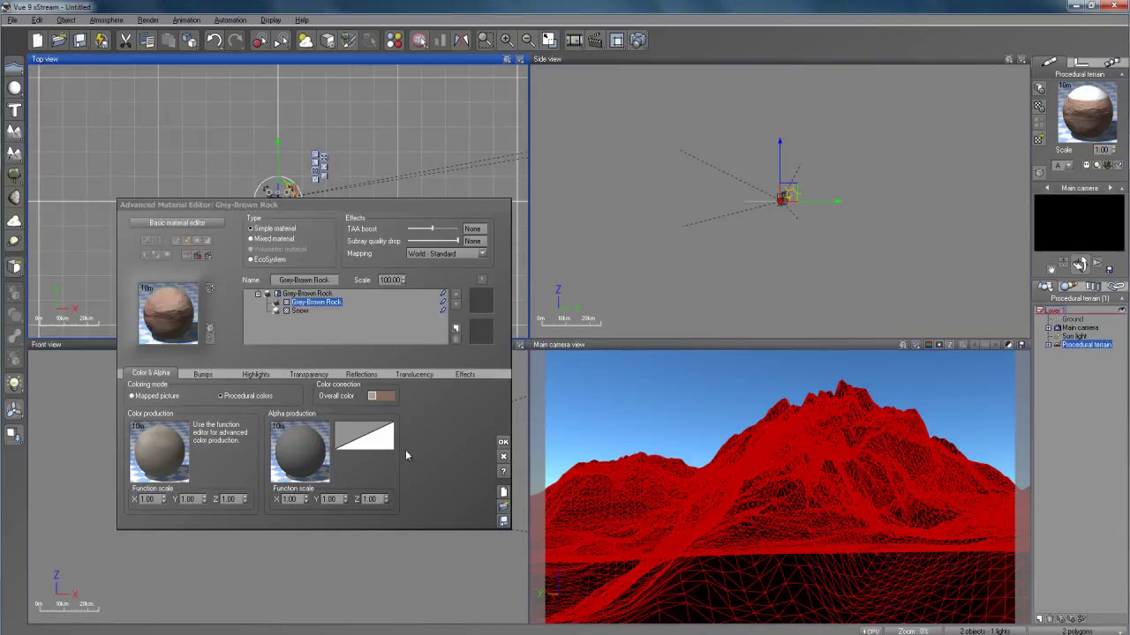
- Accept the mixed material after checking its Snow layer and environment settings, and render the scene
{"action": "left_click", "coordinate": [305, 294]}
{"action": "left_click", "coordinate": [300, 311]}
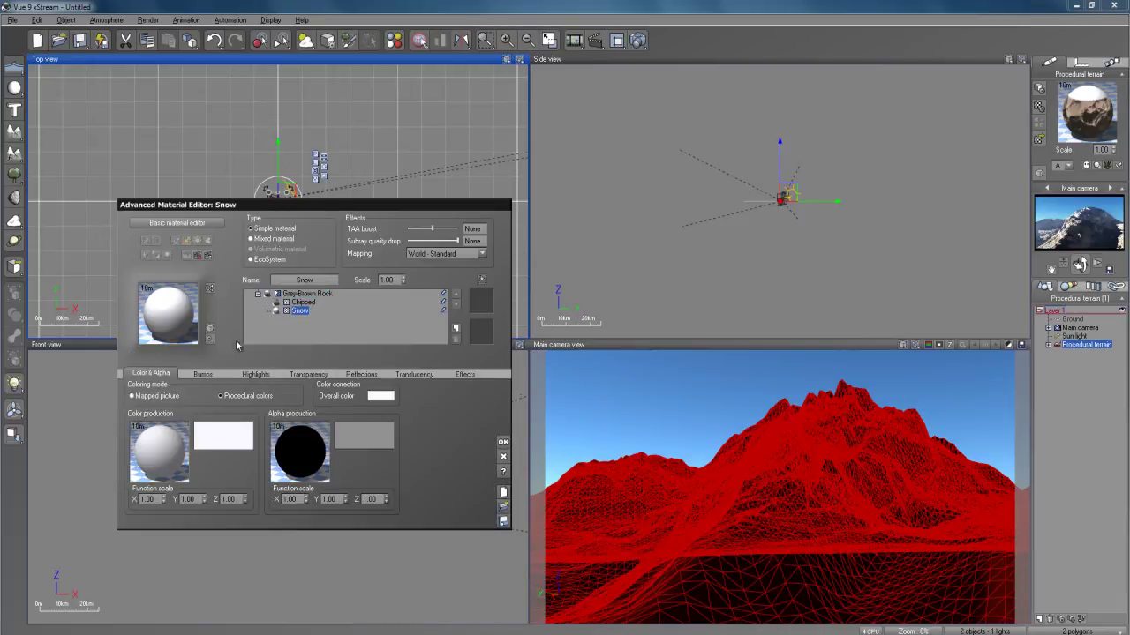
{"action": "left_click", "coordinate": [281, 294]}
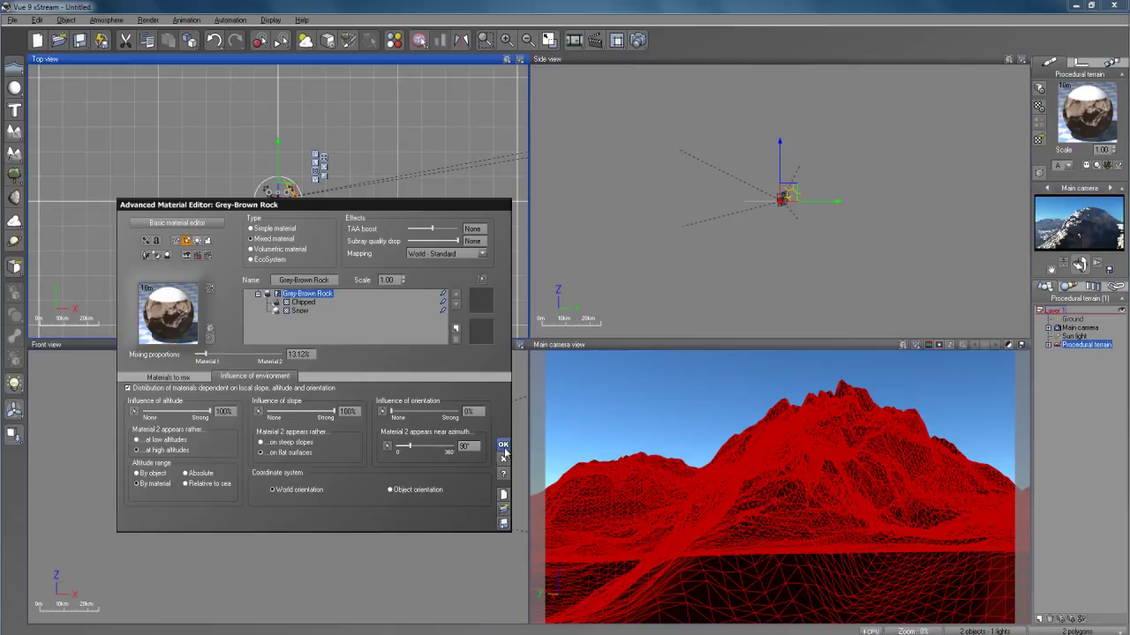
{"action": "left_click", "coordinate": [504, 446]}
{"action": "left_click", "coordinate": [637, 40]}
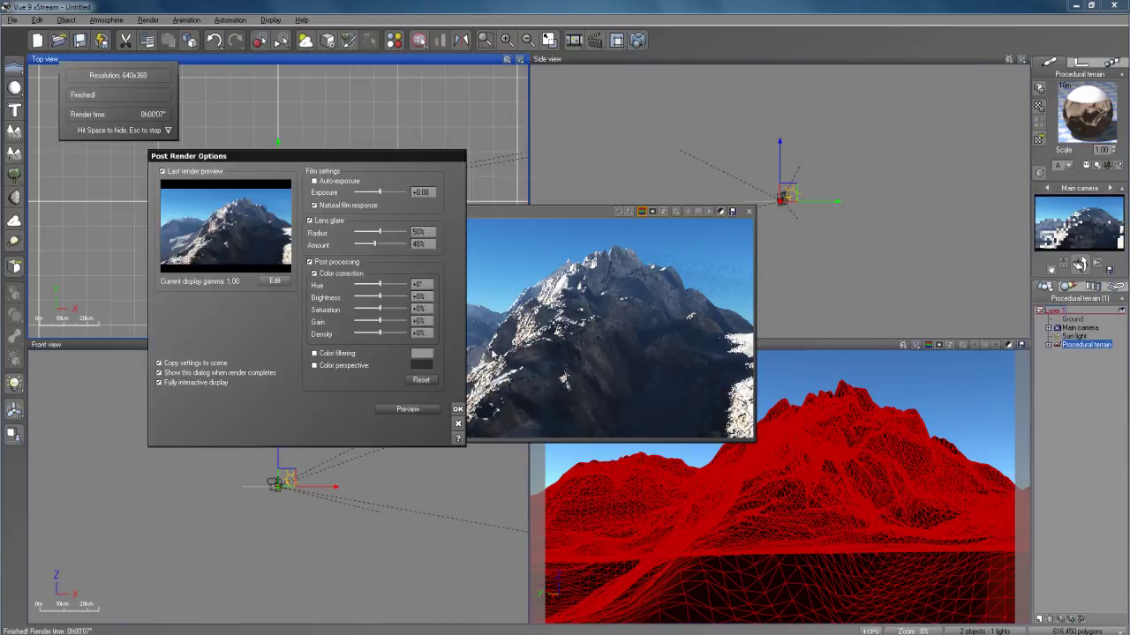
- Accept the post-render options and close the finished render's display
{"action": "left_click", "coordinate": [457, 409]}
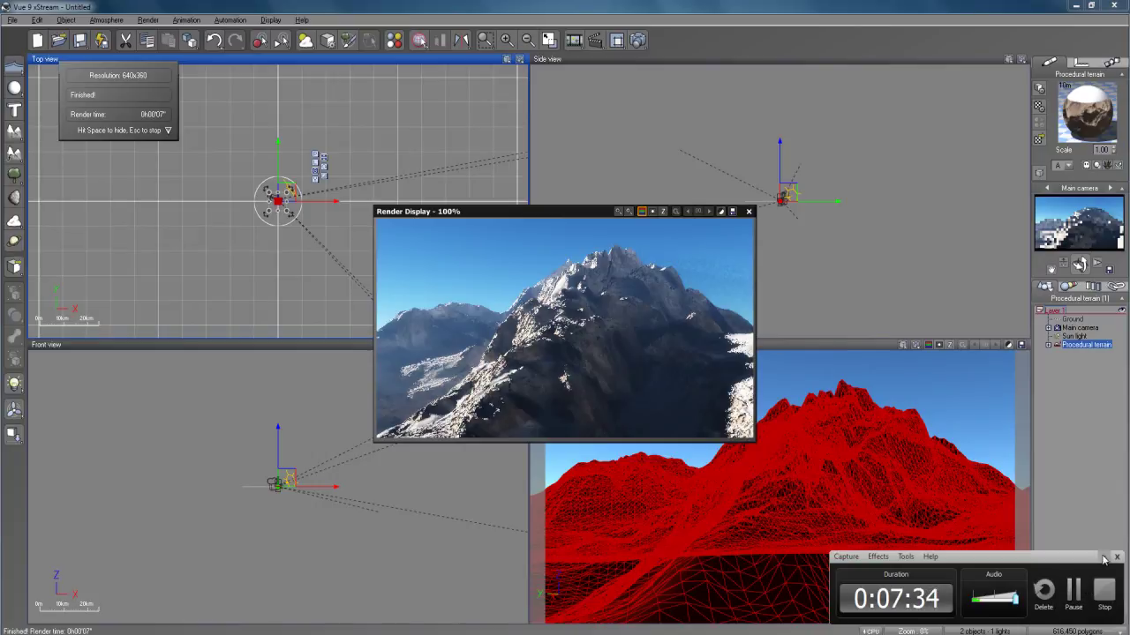
{"action": "left_click", "coordinate": [1103, 557]}
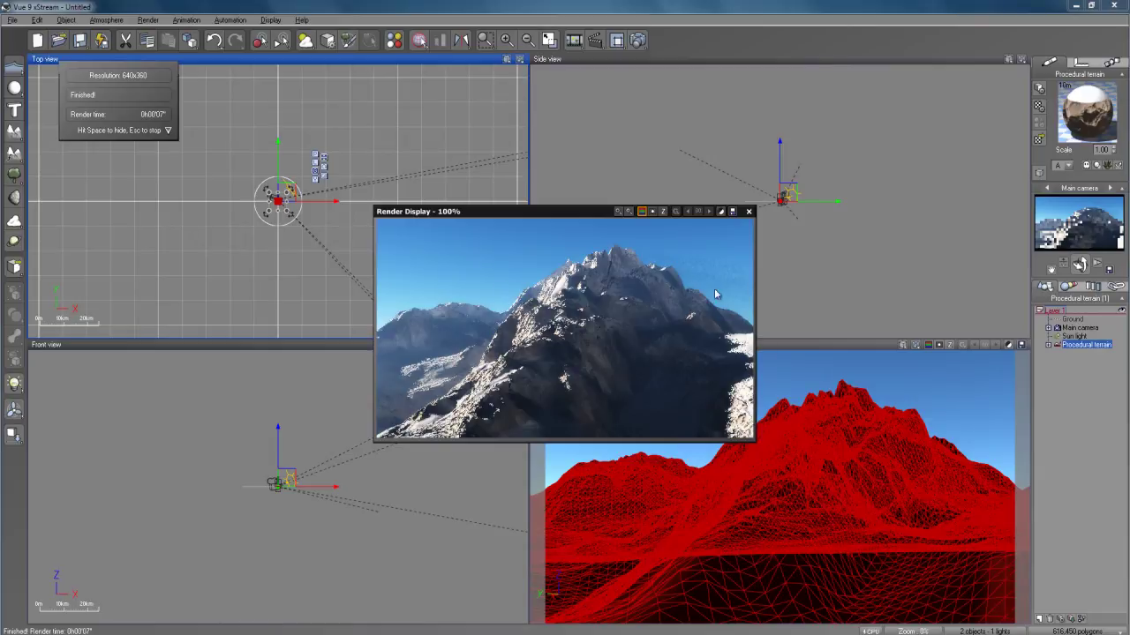
{"action": "left_click", "coordinate": [748, 212]}
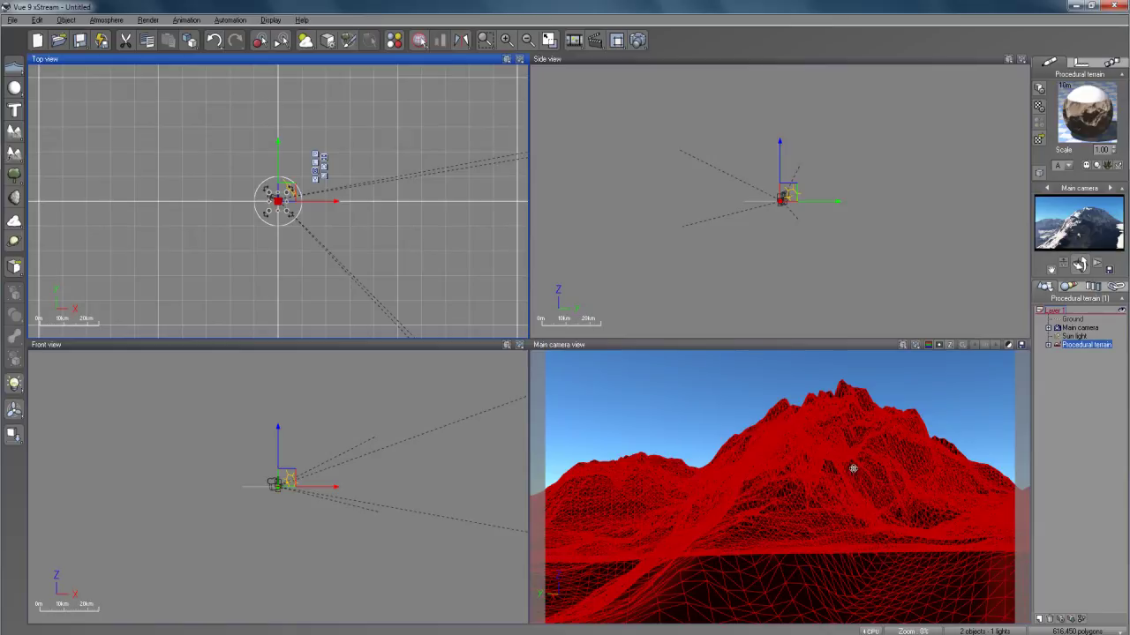
- Set the preset render quality to Final in the render options and accept them
{"action": "left_click", "coordinate": [633, 42]}
{"action": "left_click", "coordinate": [143, 142]}
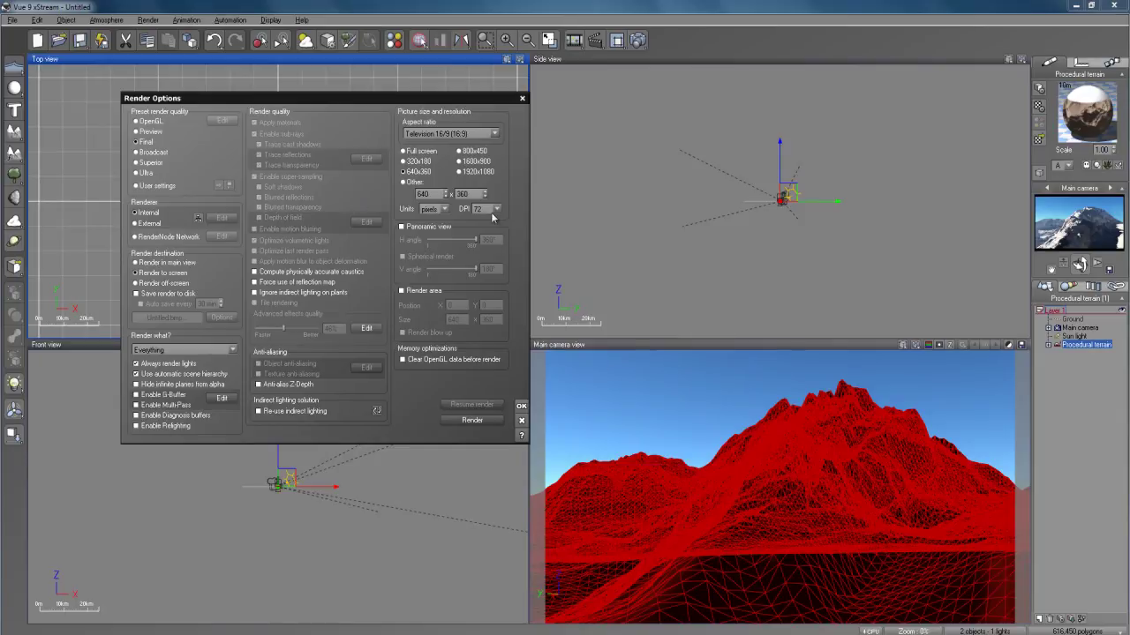
{"action": "left_click", "coordinate": [521, 407]}
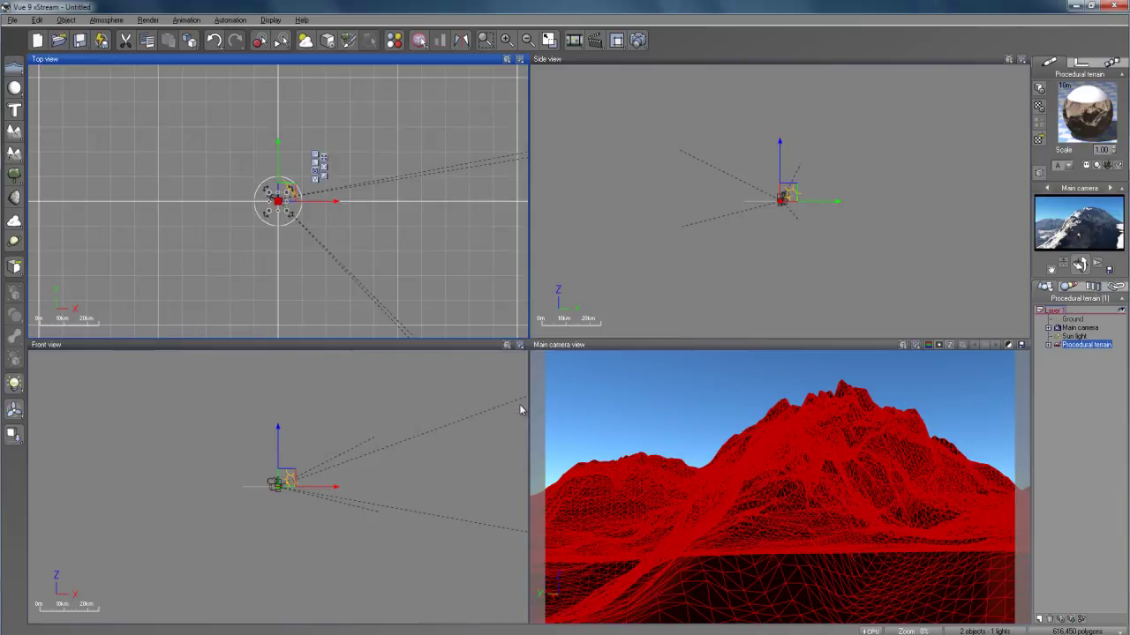
- Render the scene from the render options, switching to Crisp anti-aliasing mode, and close the finished render's display
{"action": "left_click", "coordinate": [637, 39]}
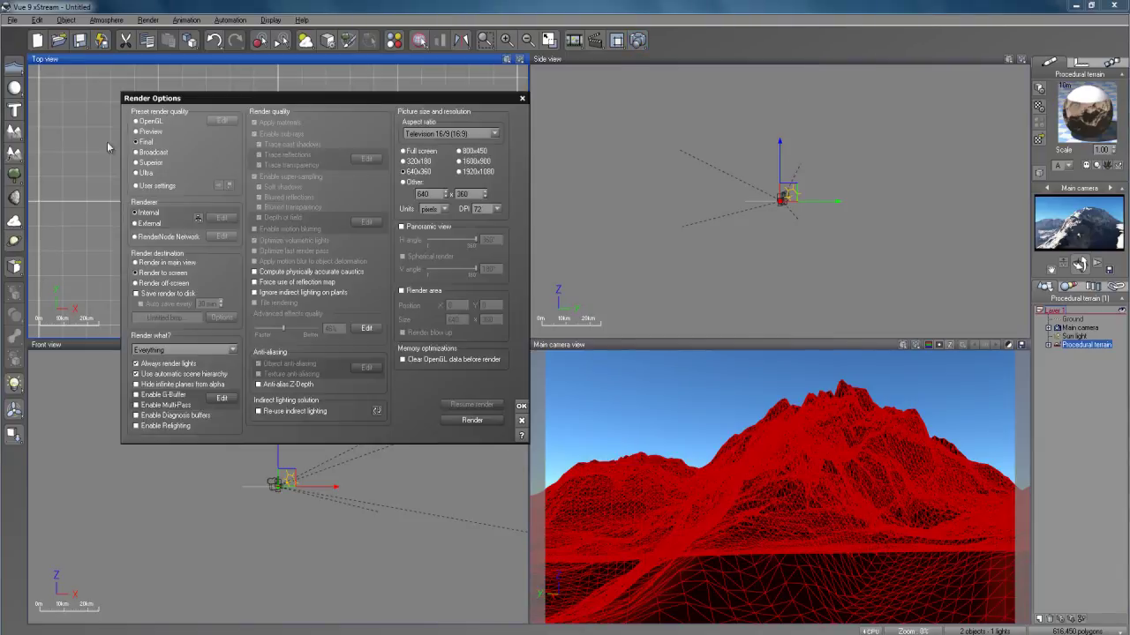
{"action": "left_click", "coordinate": [472, 421]}
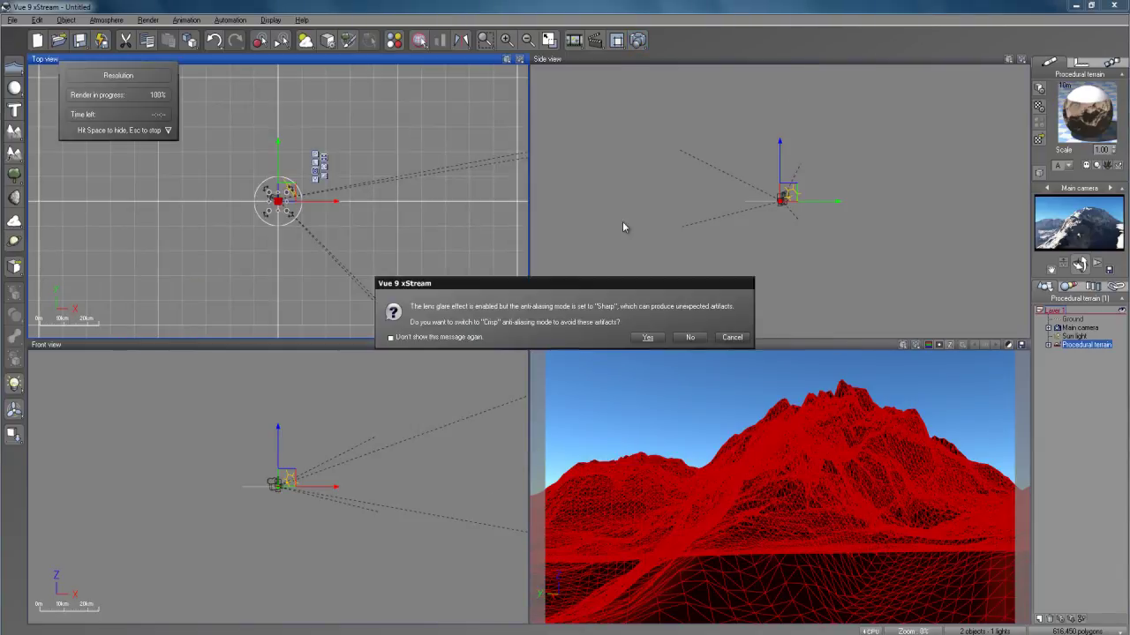
{"action": "left_click", "coordinate": [447, 337]}
{"action": "left_click", "coordinate": [647, 337]}
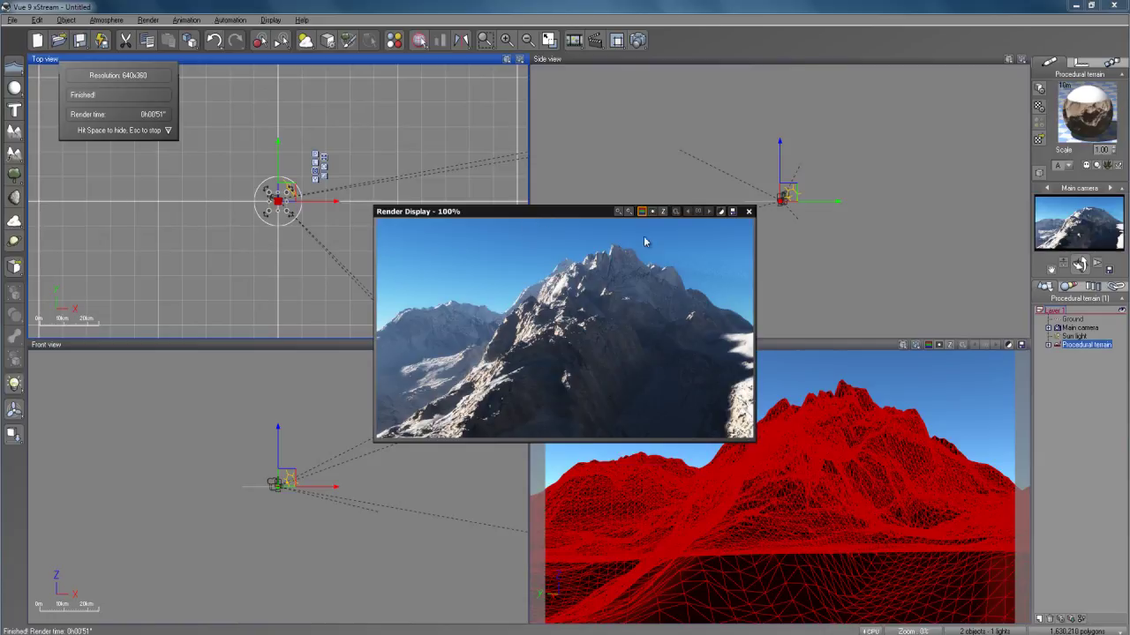
{"action": "left_click", "coordinate": [749, 213]}
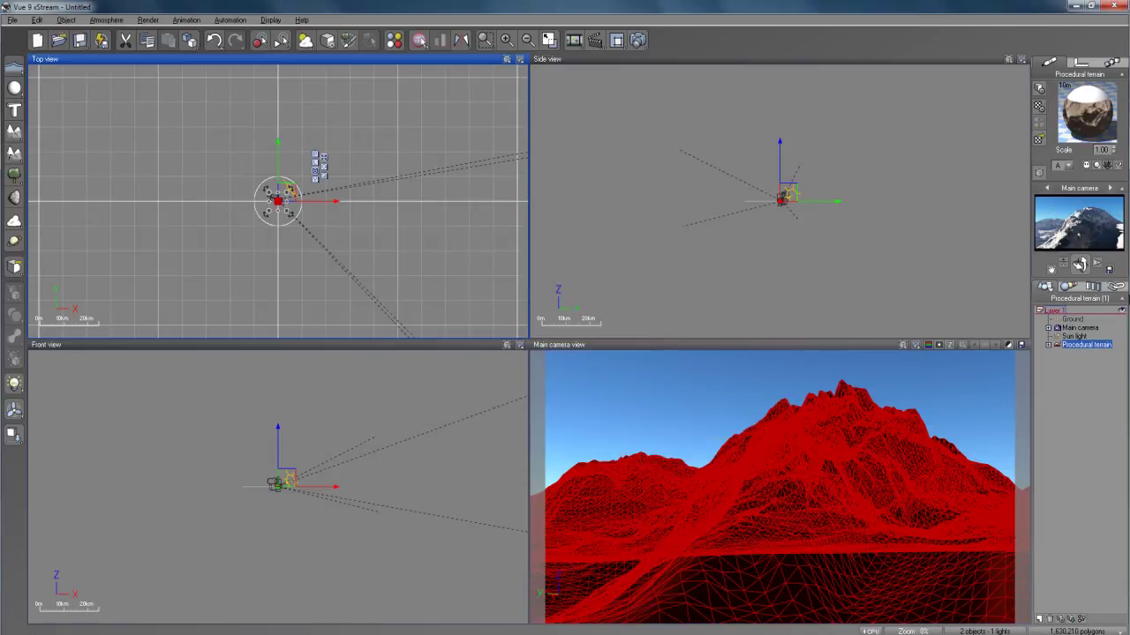
- Open the Procedural terrain in the Terrain Editor and bring up its altitude production function for editing
{"action": "left_click", "coordinate": [1082, 403]}
{"action": "left_click", "coordinate": [1087, 344]}
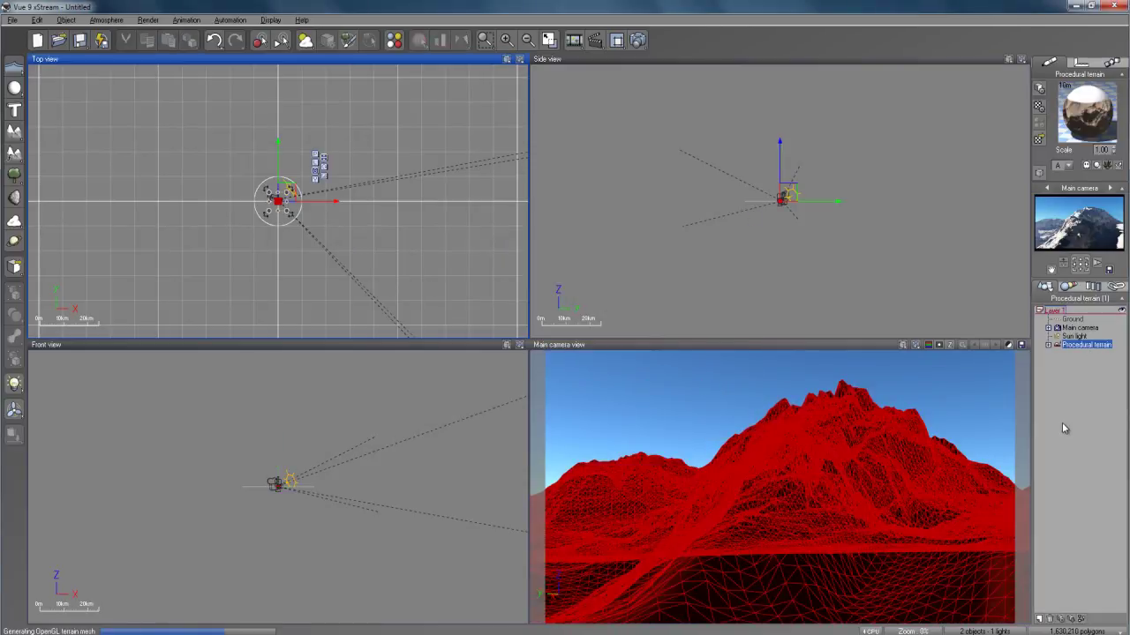
{"action": "key", "text": "ctrl+e"}
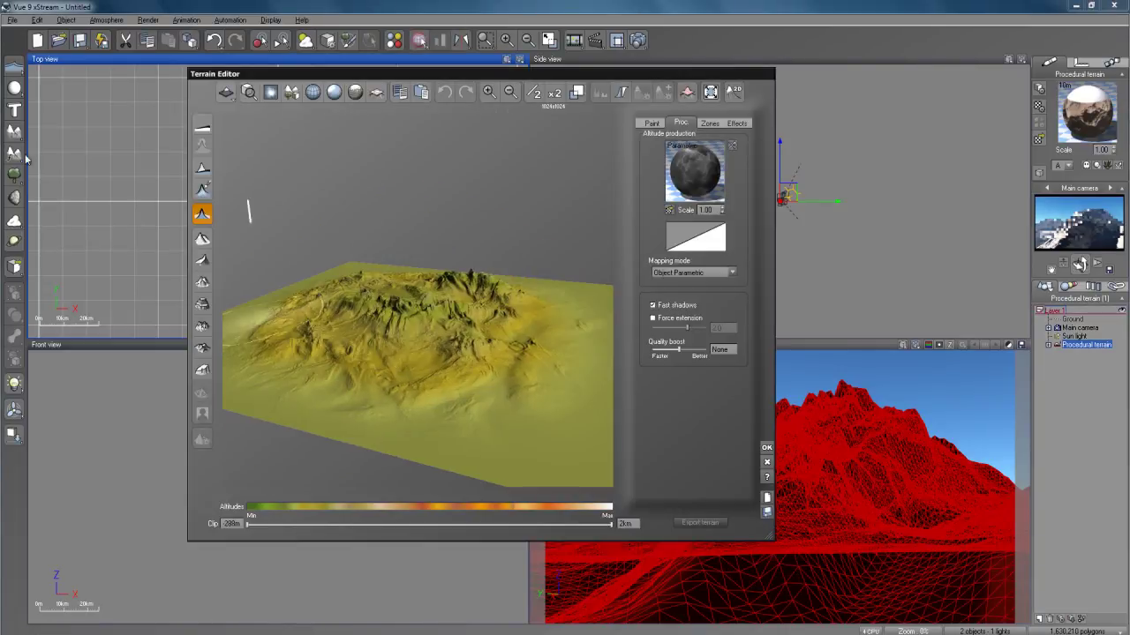
{"action": "right_click_drag", "start_coordinate": [247, 207], "coordinate": [487, 368]}
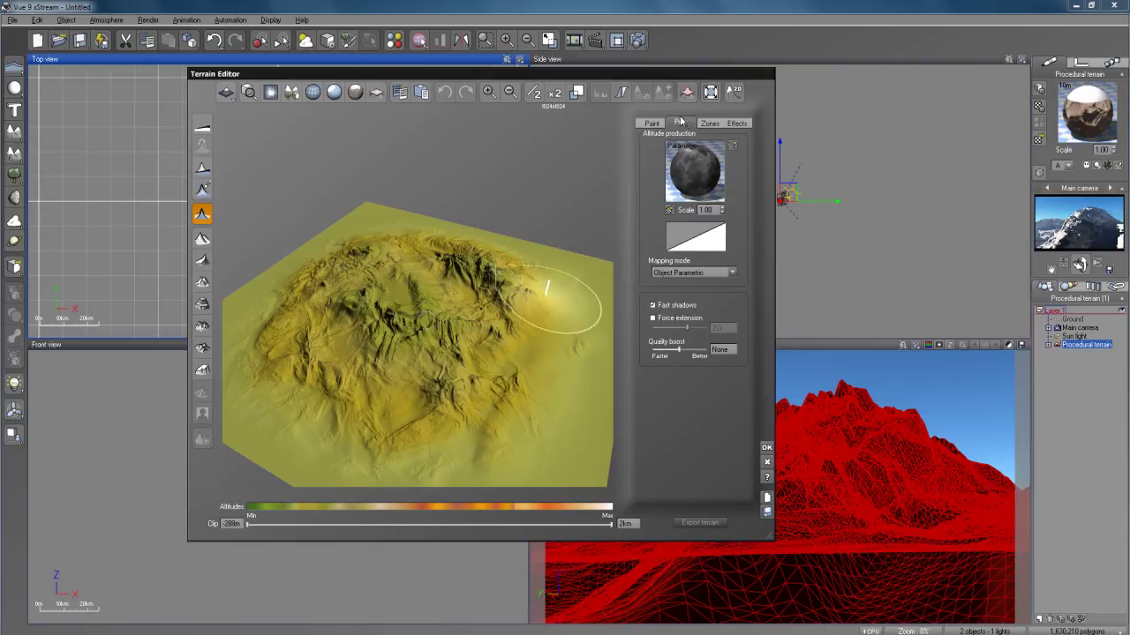
{"action": "right_click", "coordinate": [693, 179]}
{"action": "left_click", "coordinate": [708, 181]}
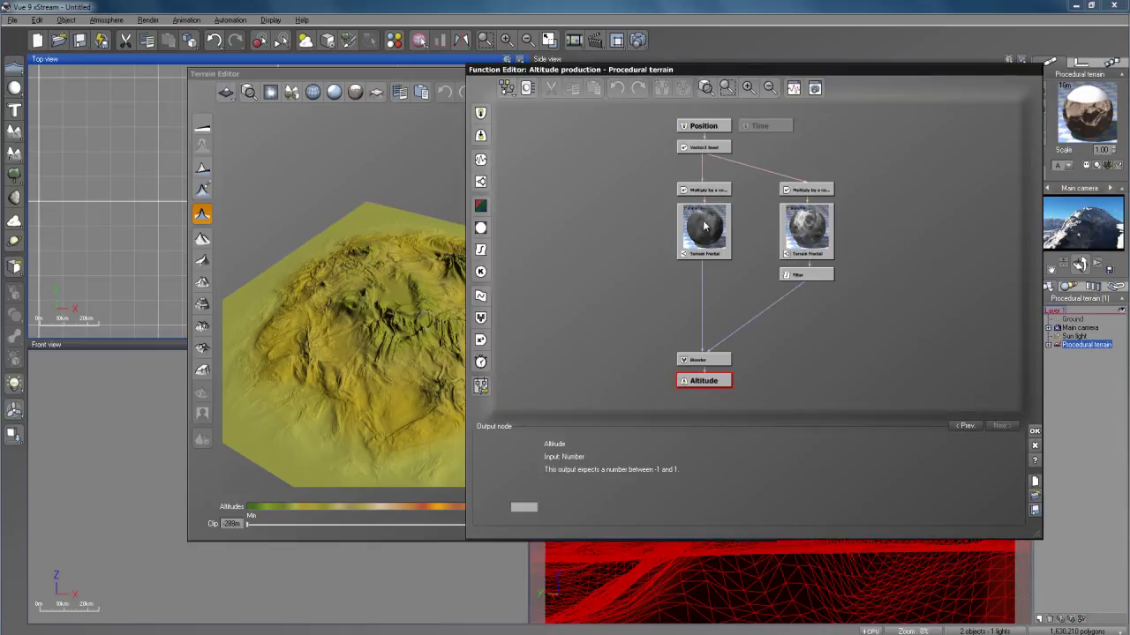
- Examine the settings of the two Terrain Fractal nodes, the second branch's multiplier and Filter, and the Blender, and close the function
{"action": "left_click", "coordinate": [706, 221]}
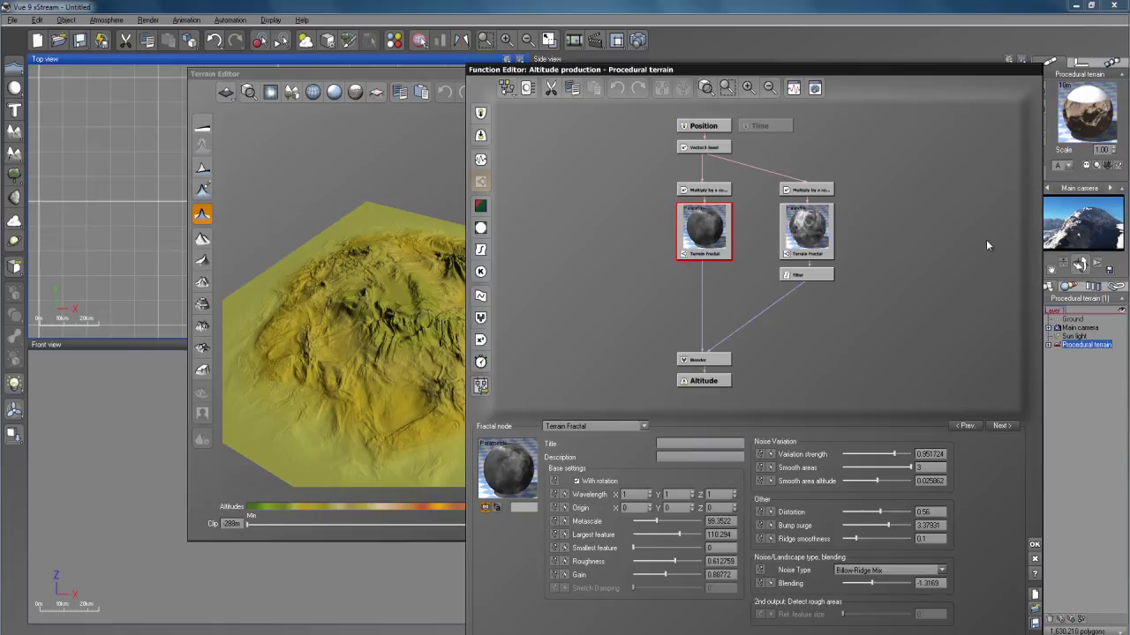
{"action": "left_click_drag", "start_coordinate": [919, 204], "coordinate": [887, 218]}
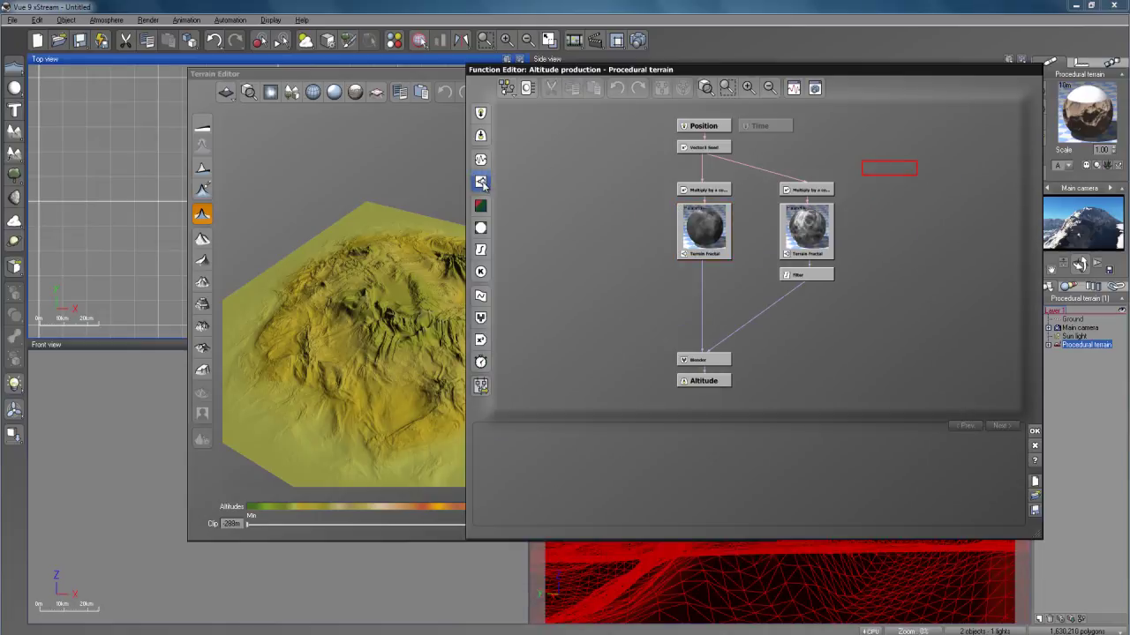
{"action": "left_click", "coordinate": [808, 191]}
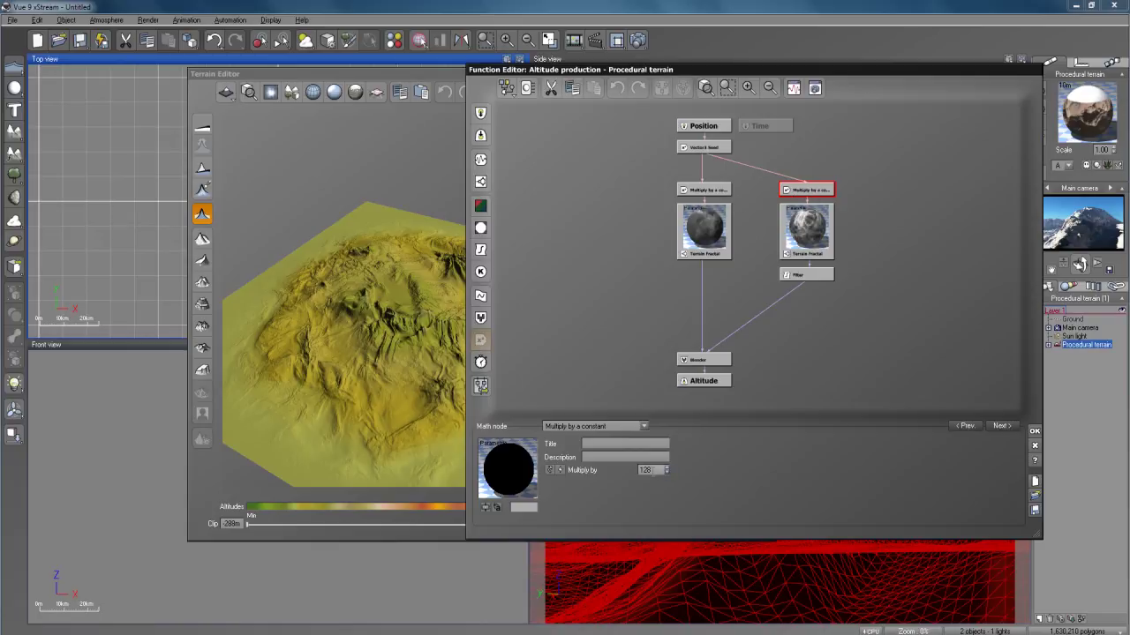
{"action": "mouse_move", "coordinate": [332, 340]}
{"action": "left_mouse_down"}
{"action": "mouse_move", "coordinate": [395, 339]}
{"action": "mouse_move", "coordinate": [302, 366]}
{"action": "left_mouse_up"}
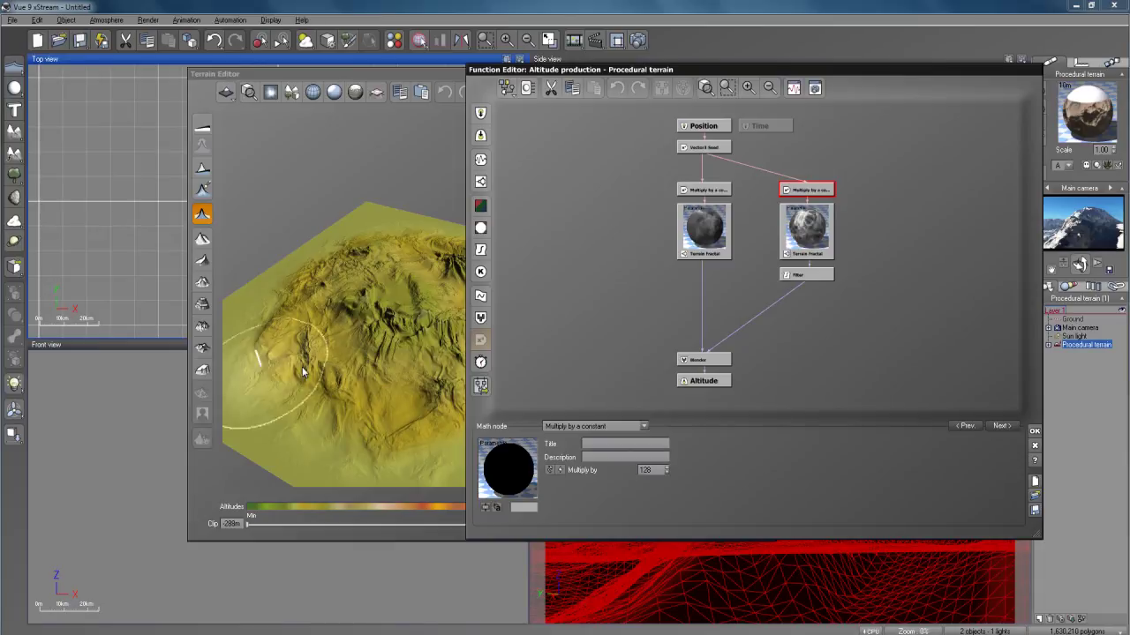
{"action": "left_click", "coordinate": [822, 239]}
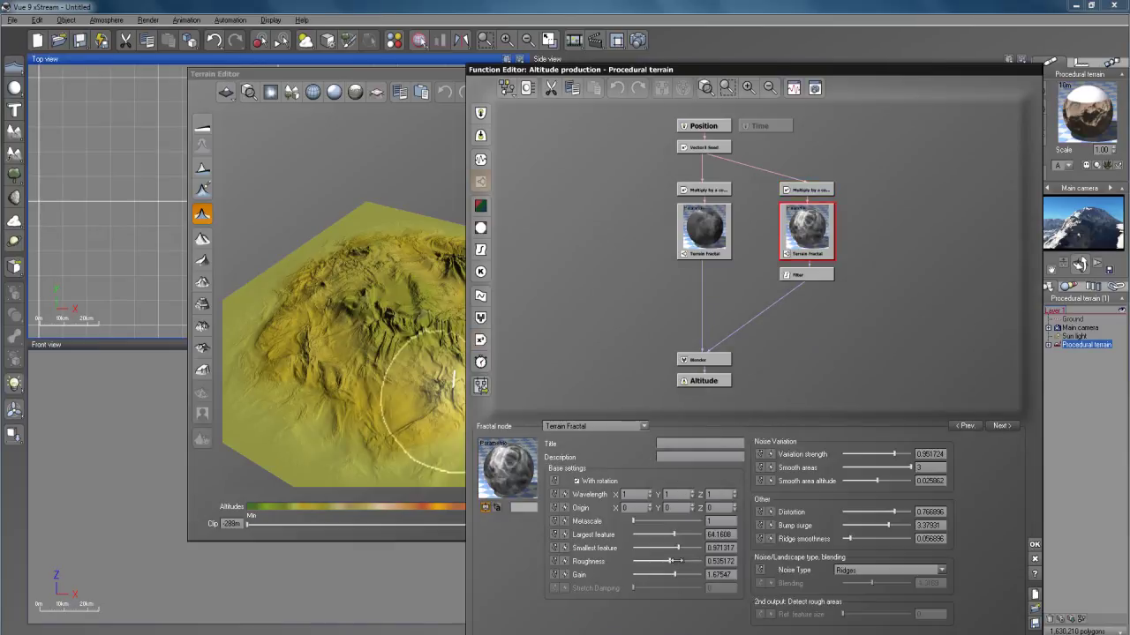
{"action": "mouse_move", "coordinate": [415, 335]}
{"action": "left_mouse_down"}
{"action": "mouse_move", "coordinate": [353, 327]}
{"action": "mouse_move", "coordinate": [305, 362]}
{"action": "mouse_move", "coordinate": [373, 323]}
{"action": "left_mouse_up"}
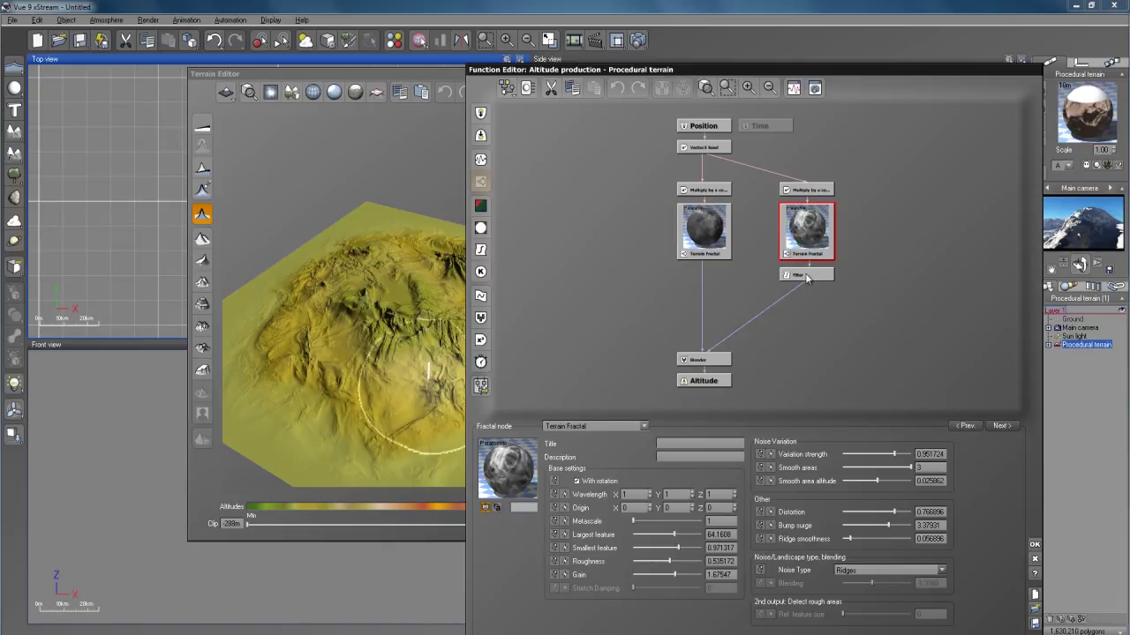
{"action": "left_click", "coordinate": [807, 275]}
{"action": "mouse_move", "coordinate": [338, 365]}
{"action": "left_mouse_down"}
{"action": "mouse_move", "coordinate": [358, 423]}
{"action": "mouse_move", "coordinate": [324, 437]}
{"action": "mouse_move", "coordinate": [325, 350]}
{"action": "left_mouse_up"}
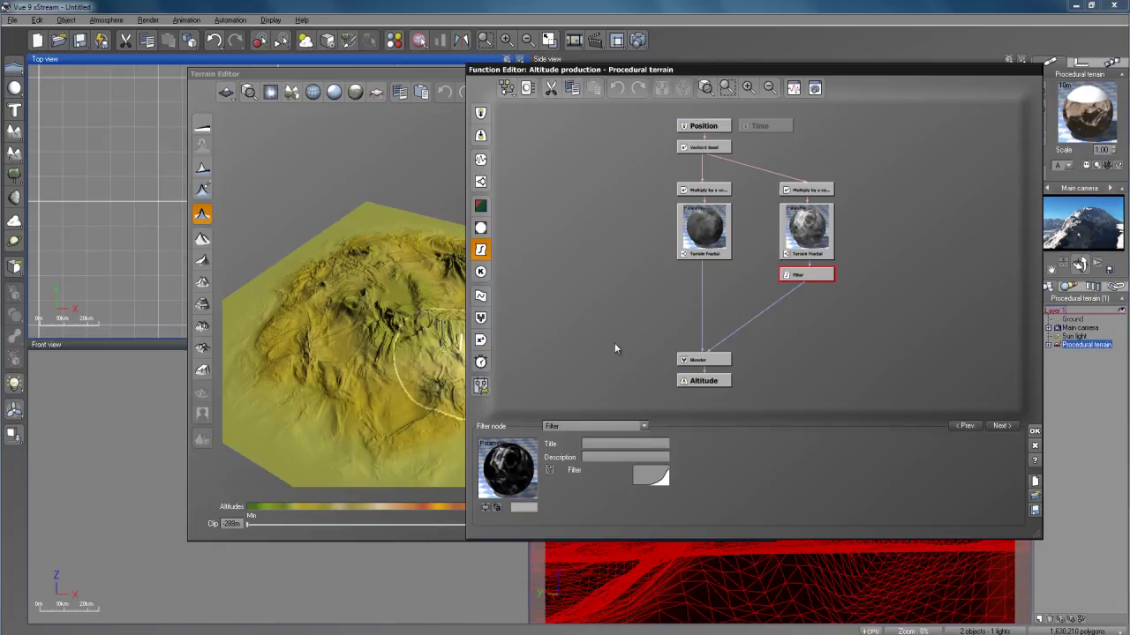
{"action": "left_click", "coordinate": [728, 360]}
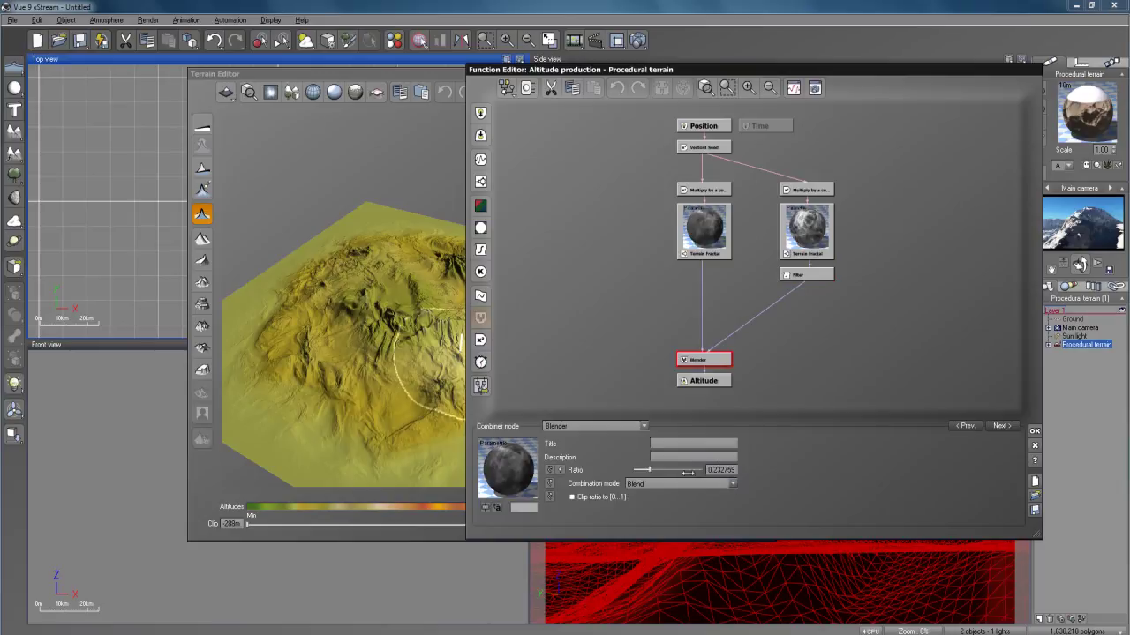
{"action": "left_click", "coordinate": [1034, 431]}
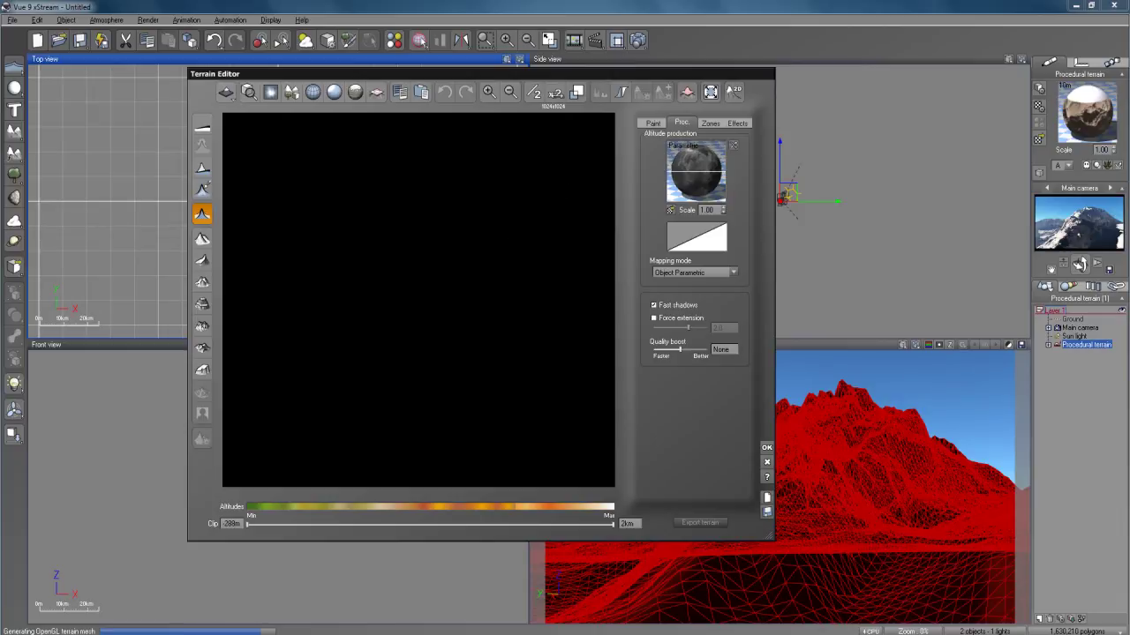
- Inspect the terrain preview from above and from several lower angles, and cancel the Terrain Editor
{"action": "left_click", "coordinate": [422, 368]}
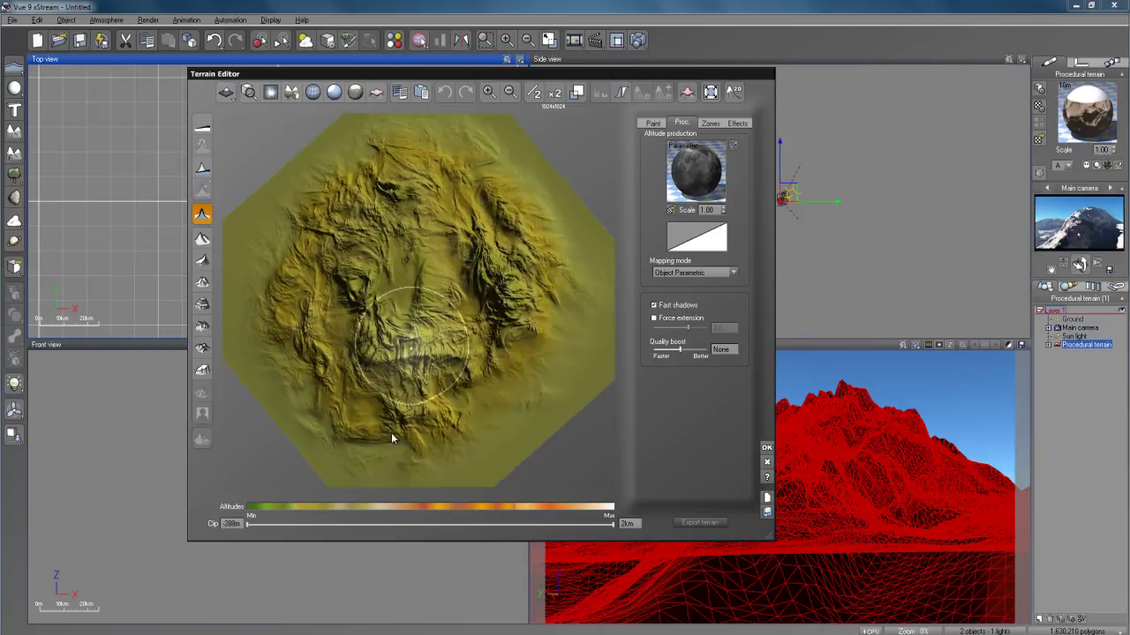
{"action": "left_click_drag", "start_coordinate": [433, 166], "coordinate": [327, 354]}
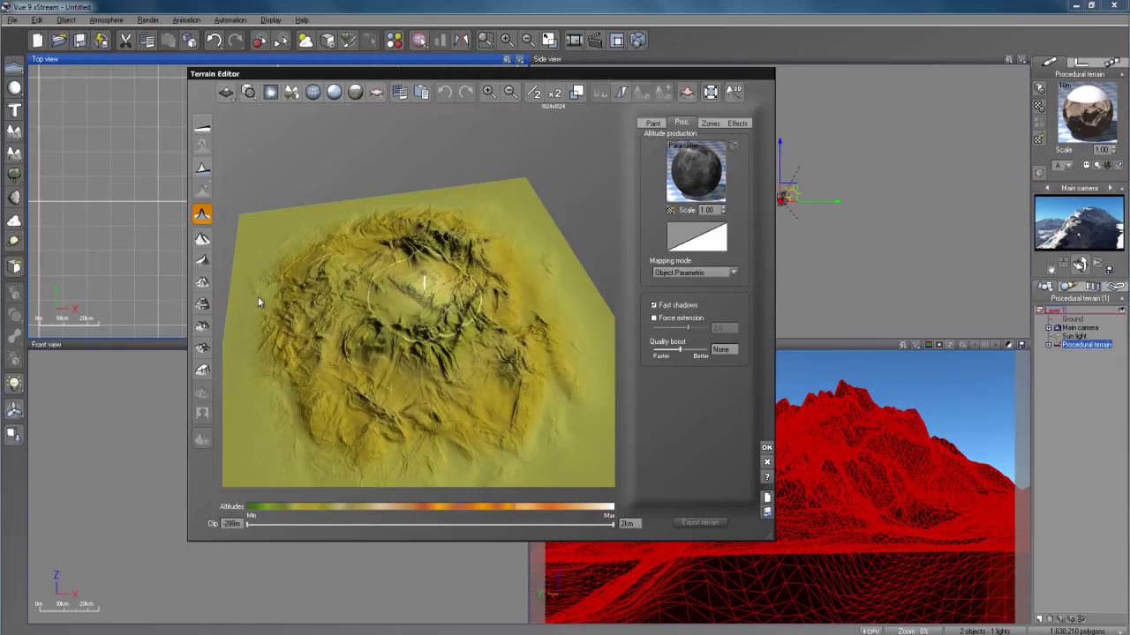
{"action": "mouse_move", "coordinate": [555, 391]}
{"action": "left_mouse_down"}
{"action": "mouse_move", "coordinate": [474, 414]}
{"action": "mouse_move", "coordinate": [471, 427]}
{"action": "mouse_move", "coordinate": [507, 415]}
{"action": "mouse_move", "coordinate": [379, 378]}
{"action": "mouse_move", "coordinate": [406, 263]}
{"action": "mouse_move", "coordinate": [401, 304]}
{"action": "mouse_move", "coordinate": [447, 374]}
{"action": "mouse_move", "coordinate": [390, 363]}
{"action": "mouse_move", "coordinate": [477, 371]}
{"action": "left_mouse_up"}
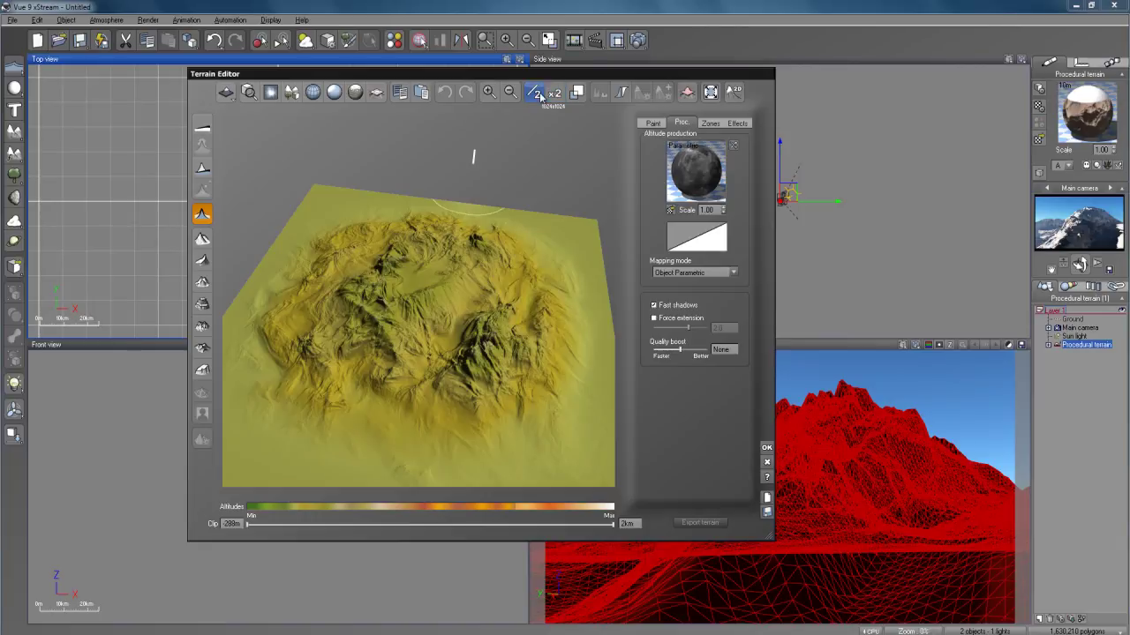
{"action": "left_click", "coordinate": [530, 95]}
{"action": "mouse_move", "coordinate": [449, 364]}
{"action": "left_mouse_down"}
{"action": "mouse_move", "coordinate": [422, 426]}
{"action": "mouse_move", "coordinate": [450, 411]}
{"action": "mouse_move", "coordinate": [489, 349]}
{"action": "left_mouse_up"}
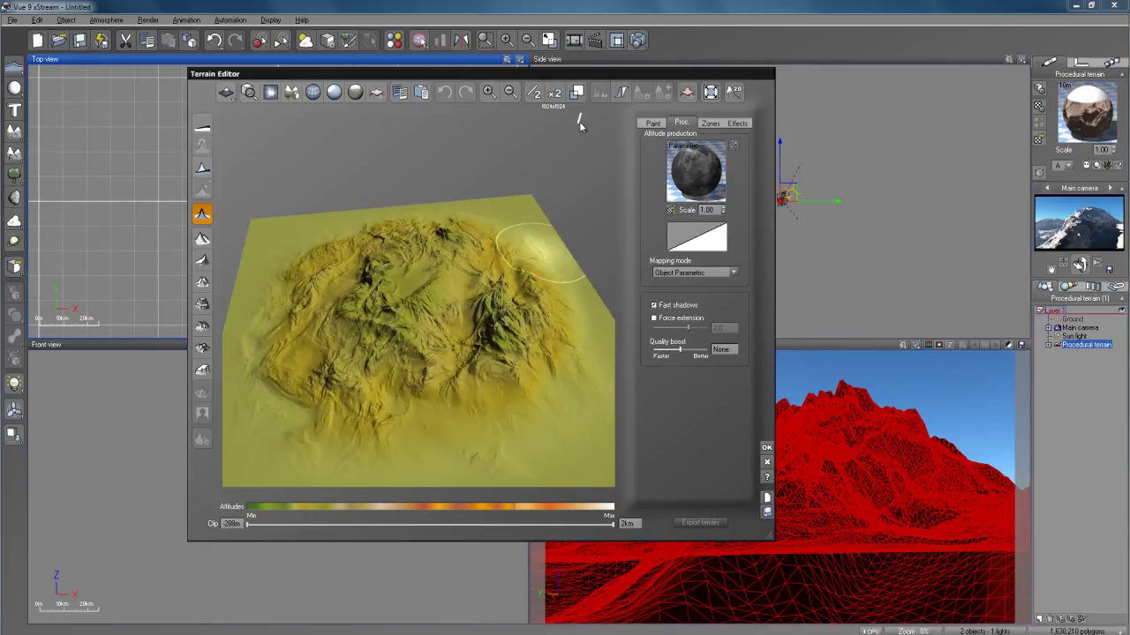
{"action": "mouse_move", "coordinate": [503, 247]}
{"action": "left_mouse_down"}
{"action": "mouse_move", "coordinate": [463, 265]}
{"action": "mouse_move", "coordinate": [495, 310]}
{"action": "mouse_move", "coordinate": [408, 277]}
{"action": "left_mouse_up"}
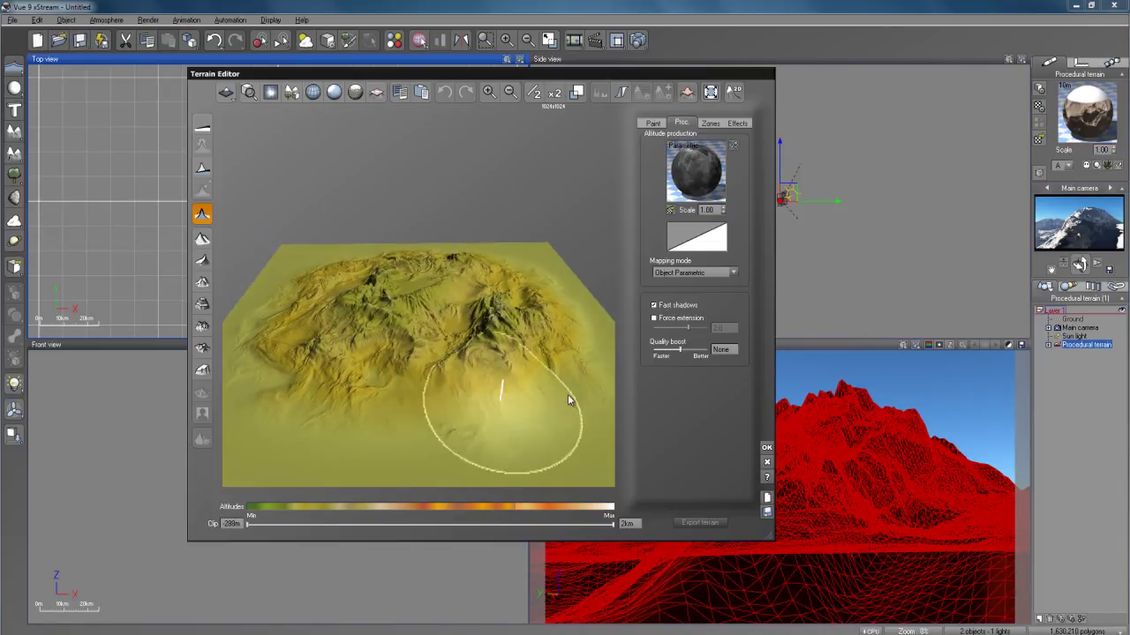
{"action": "left_click", "coordinate": [766, 464]}
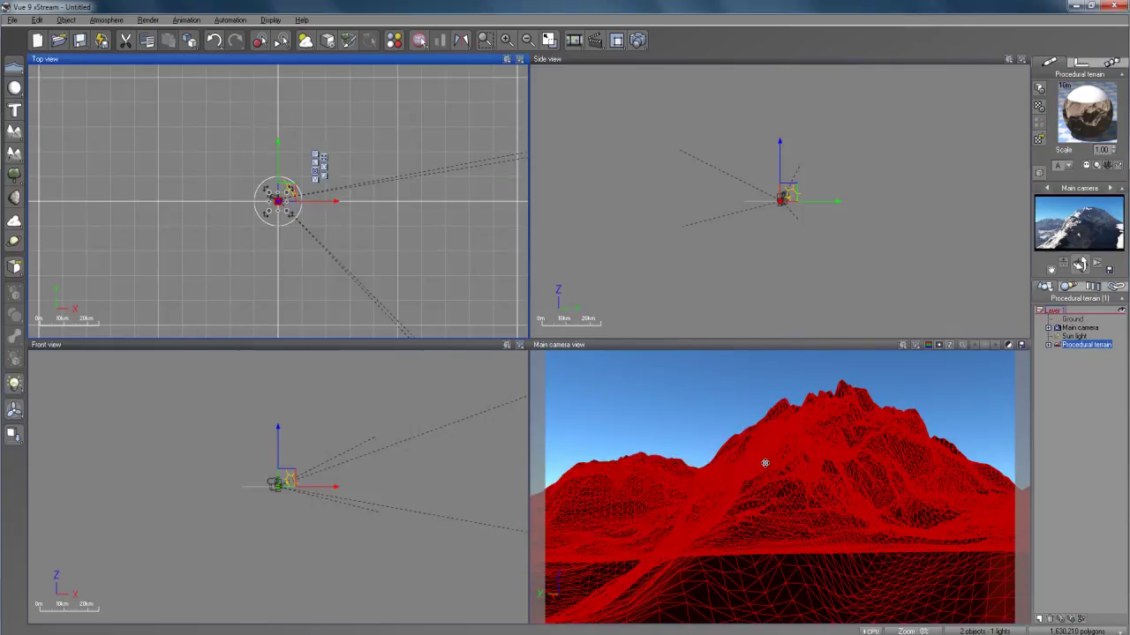